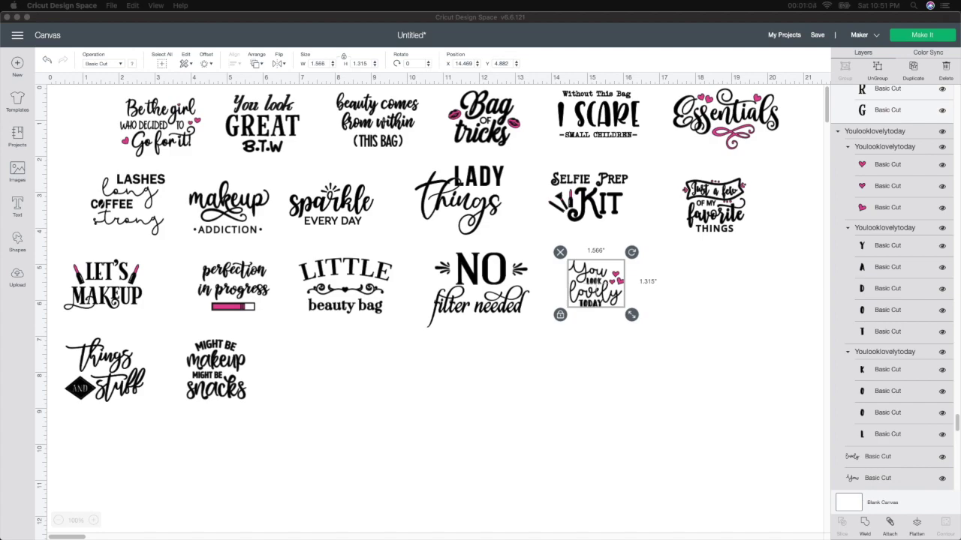
# Switch to the Amazon listing for the 15-pack of blank 8.3 x 4.7 in zipper pouches.
pyautogui.press('super+Tab')
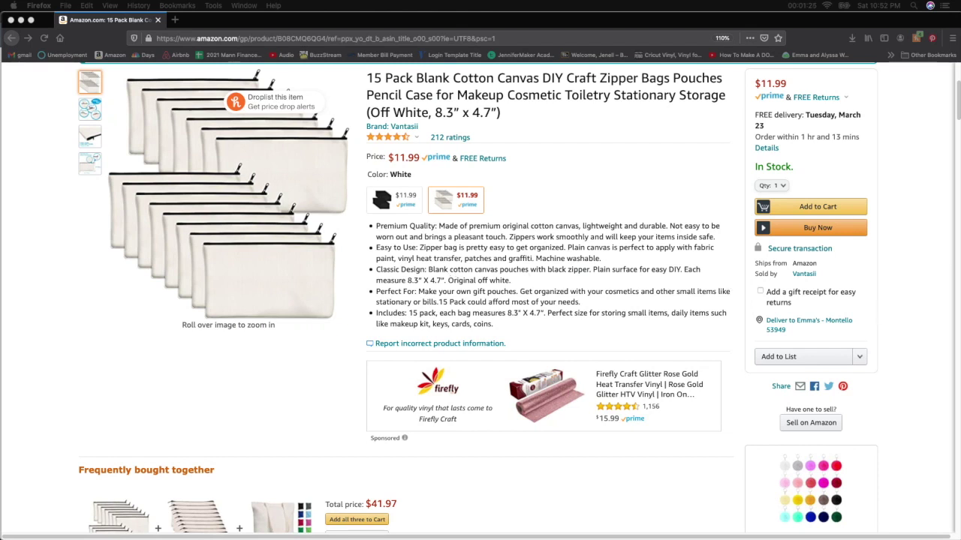
pyautogui.press('super+Tab')
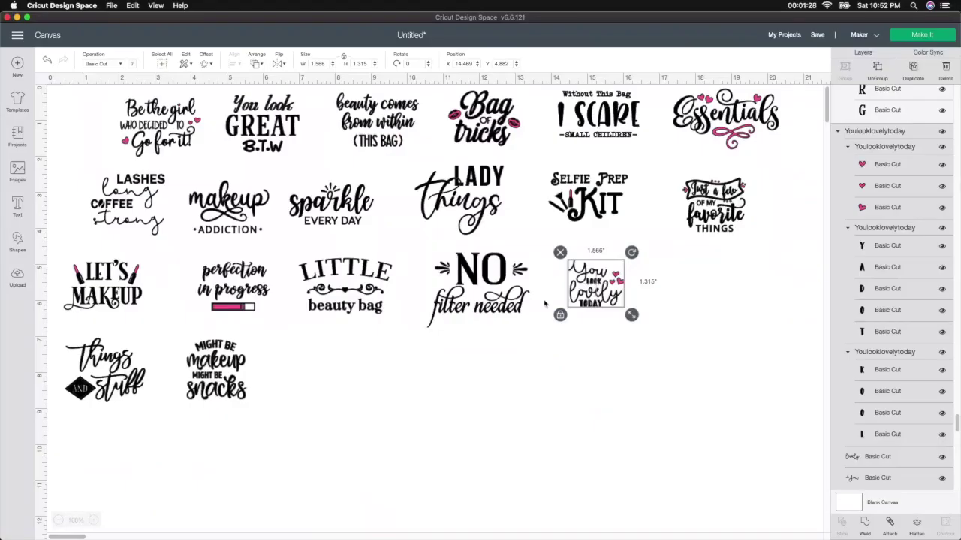
# Move NO filter needed to the lower middle and resize it to 8 by 4 inches.
pyautogui.click(469, 313)
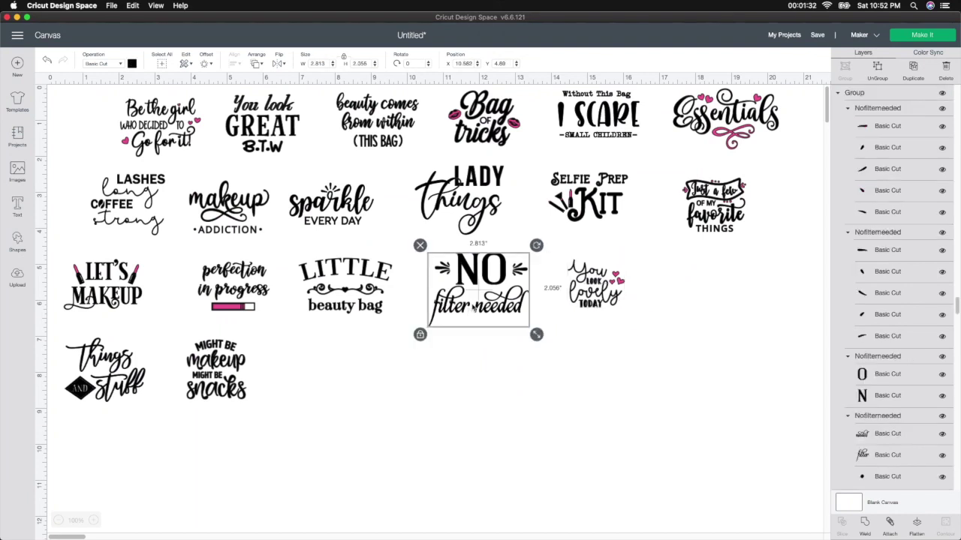
pyautogui.moveTo(465, 321); pyautogui.dragTo(387, 391)
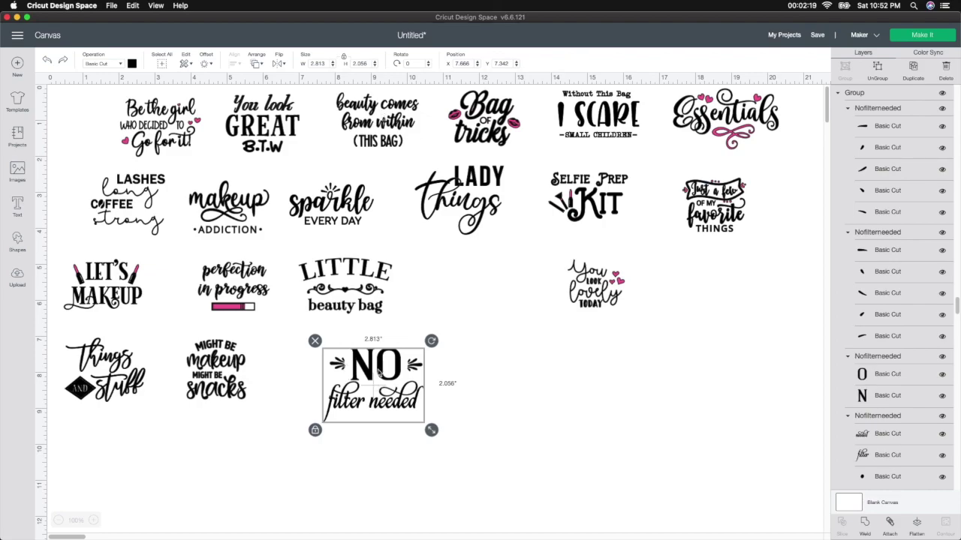
pyautogui.click(318, 63)
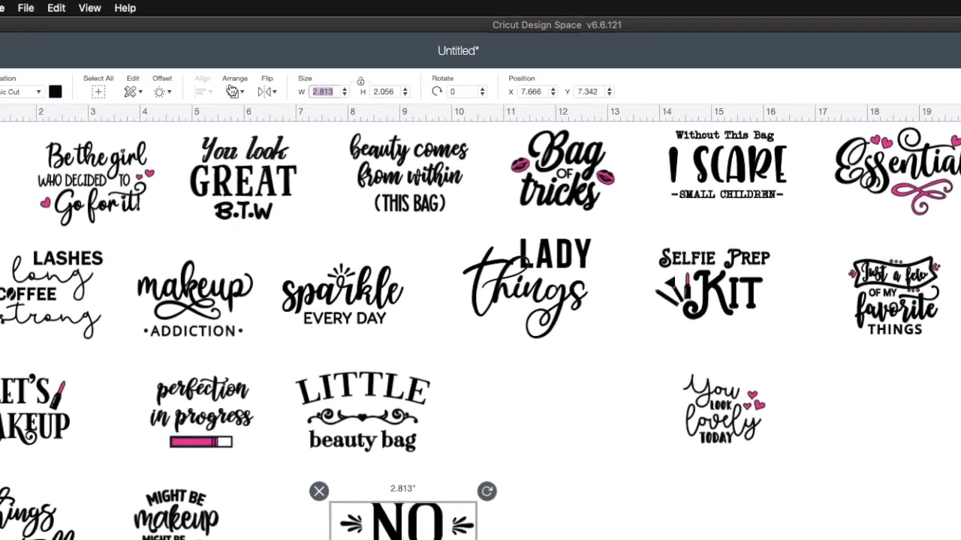
pyautogui.write('8')
pyautogui.press('Tab')
pyautogui.write('4')
pyautogui.press('Return')
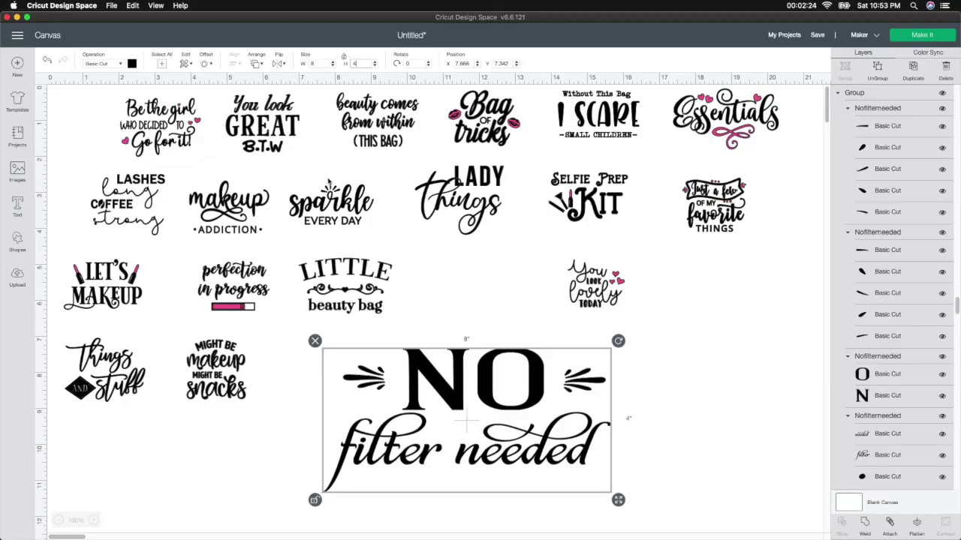
# Shrink NO filter needed to about 7.375 by 3.625 inches and move the welded design right.
pyautogui.moveTo(465, 384); pyautogui.dragTo(433, 391)
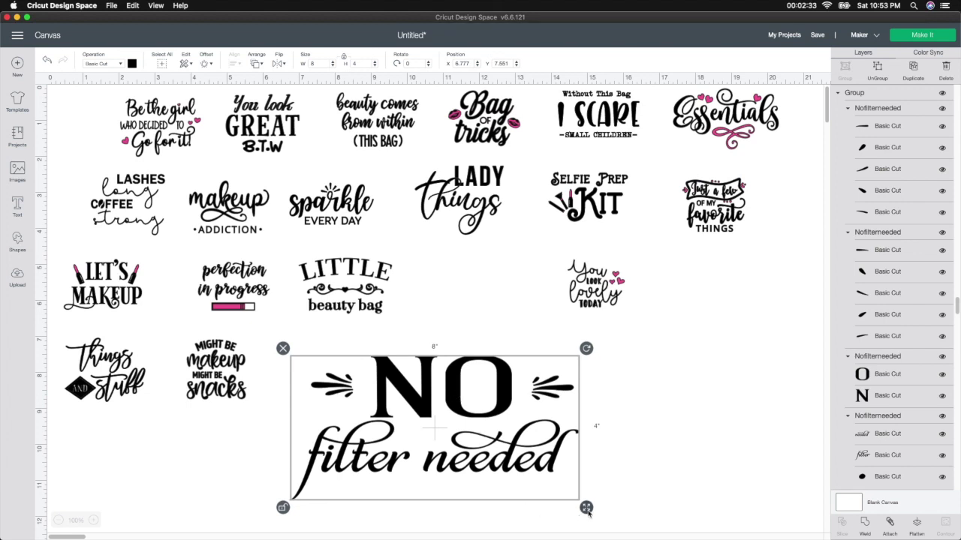
pyautogui.moveTo(586, 508); pyautogui.dragTo(565, 497)
pyautogui.click(619, 443)
pyautogui.moveTo(492, 432); pyautogui.dragTo(517, 435)
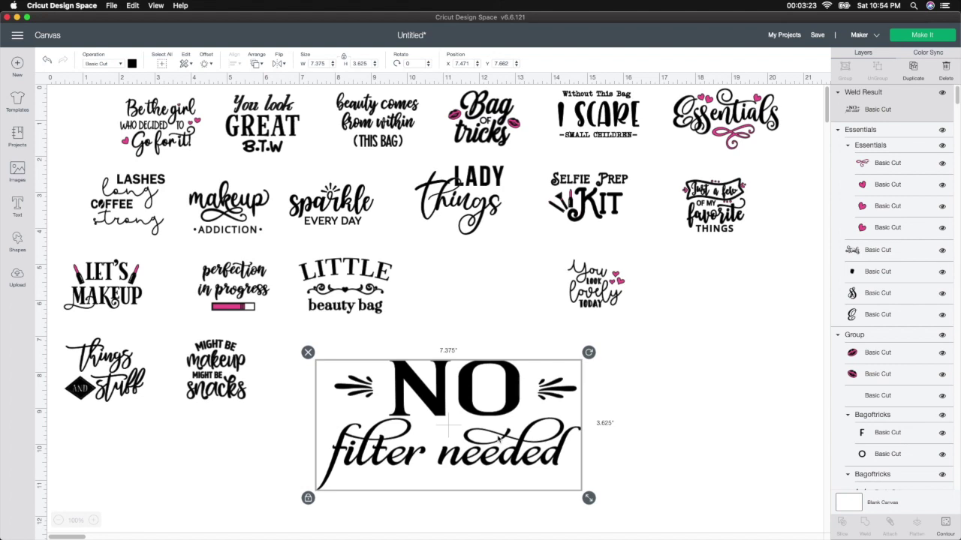
pyautogui.moveTo(517, 436); pyautogui.dragTo(758, 406)
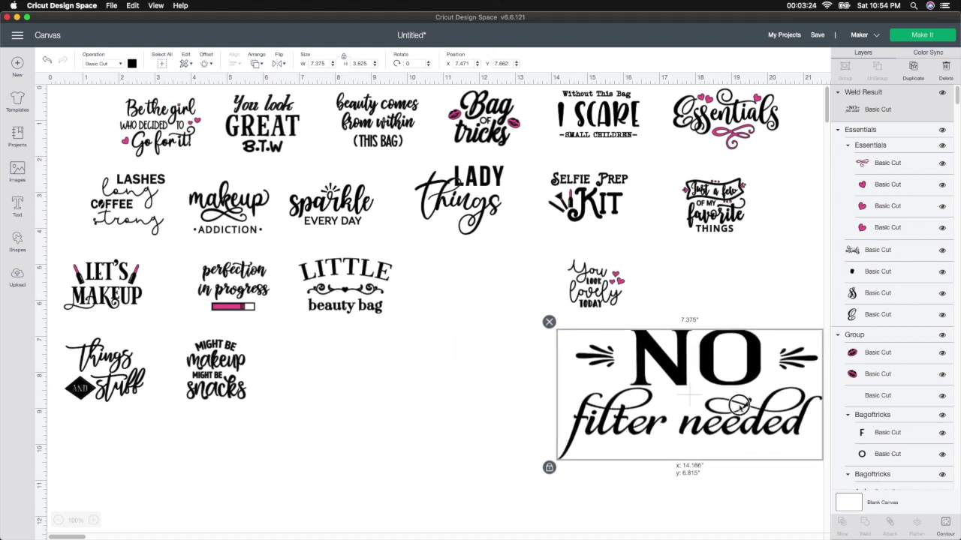
# Unlock proportions and resize LITTLE beauty bag to 8 by 4 inches.
pyautogui.click(362, 292)
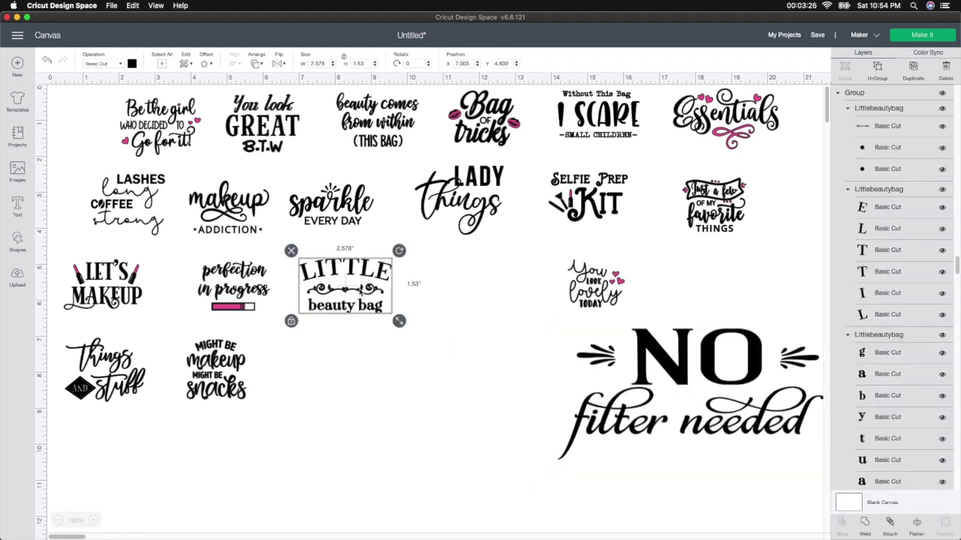
pyautogui.moveTo(359, 286); pyautogui.dragTo(389, 379)
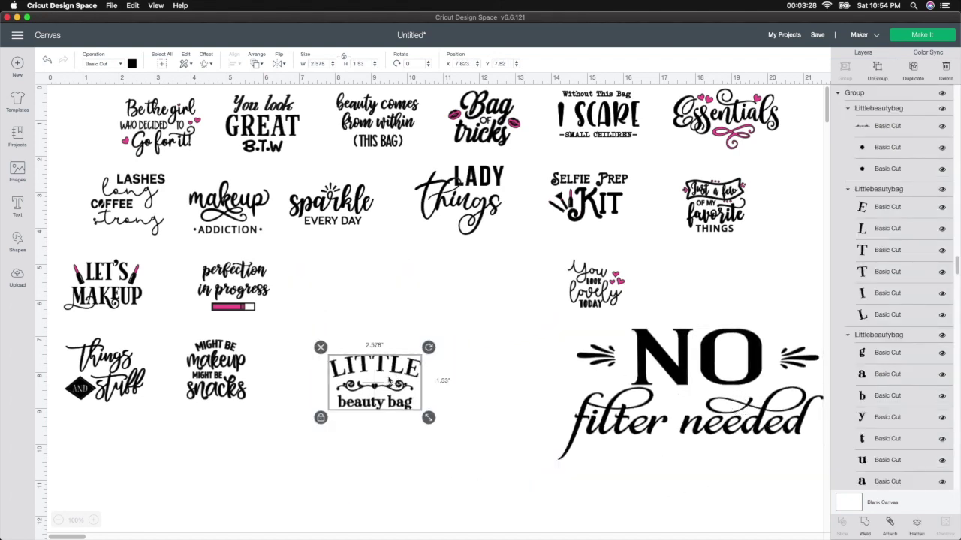
pyautogui.click(343, 58)
pyautogui.click(322, 63)
pyautogui.write('8')
pyautogui.press('Tab')
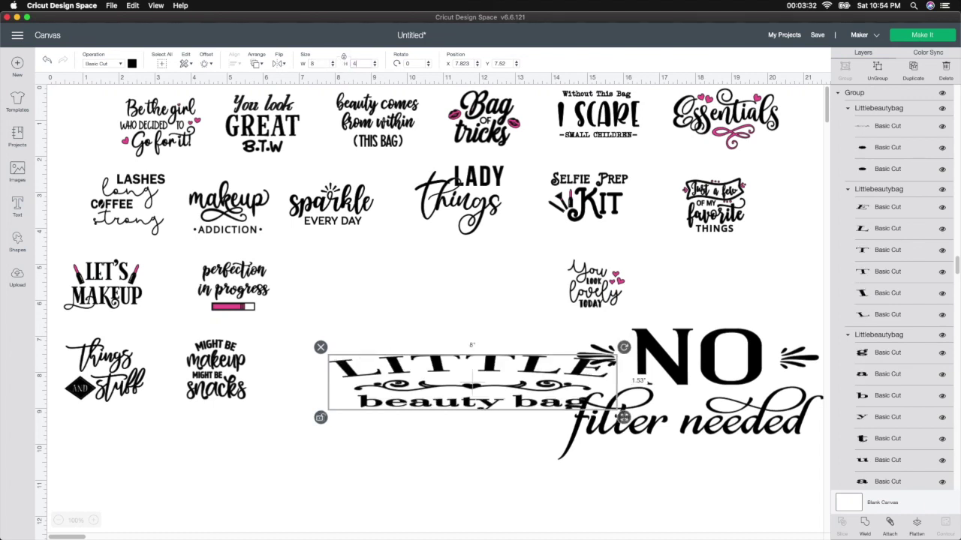
pyautogui.write('4')
pyautogui.press('Return')
# Position the welded LITTLE beauty bag below NO filter needed.
pyautogui.moveTo(491, 407); pyautogui.dragTo(436, 376)
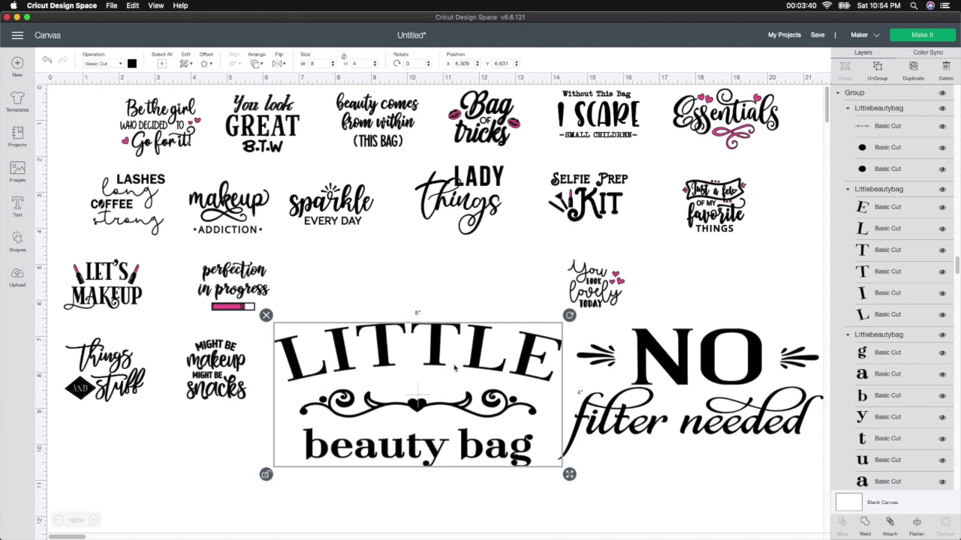
pyautogui.moveTo(454, 367)
pyautogui.mouseDown()
pyautogui.moveTo(741, 475)
pyautogui.moveTo(456, 350)
pyautogui.mouseUp()
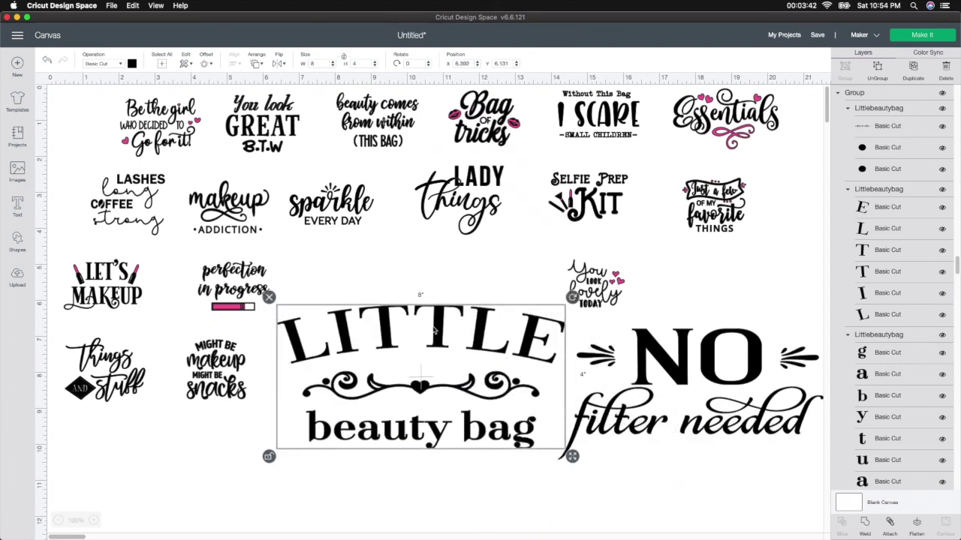
pyautogui.click(747, 499)
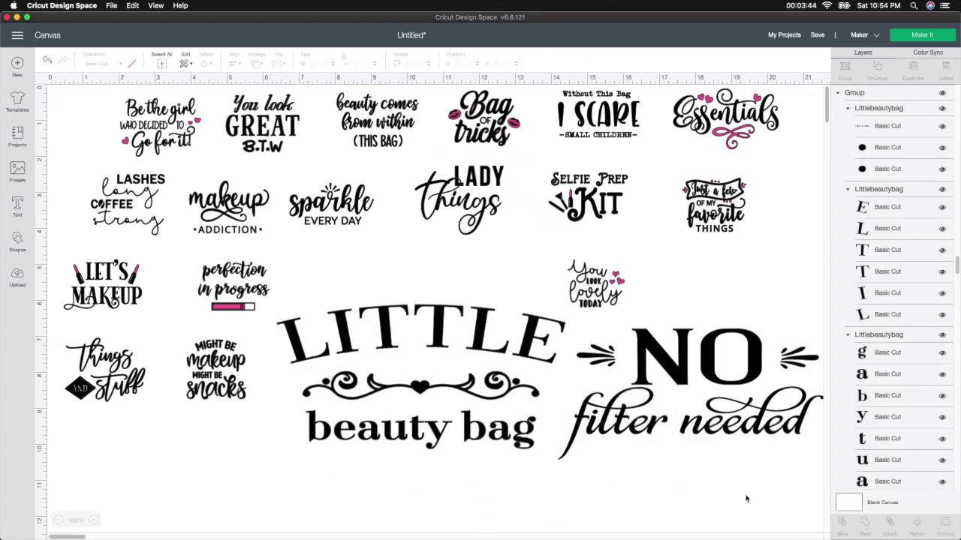
pyautogui.moveTo(396, 358); pyautogui.dragTo(687, 514)
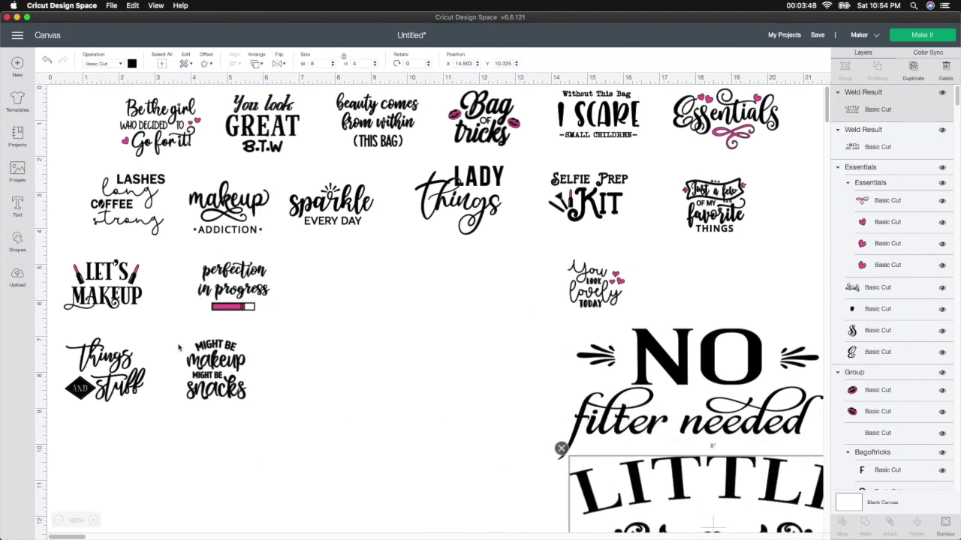
# Move makeup ADDICTION to the middle and resize it to 8 by 4 inches.
pyautogui.moveTo(223, 215); pyautogui.dragTo(343, 319)
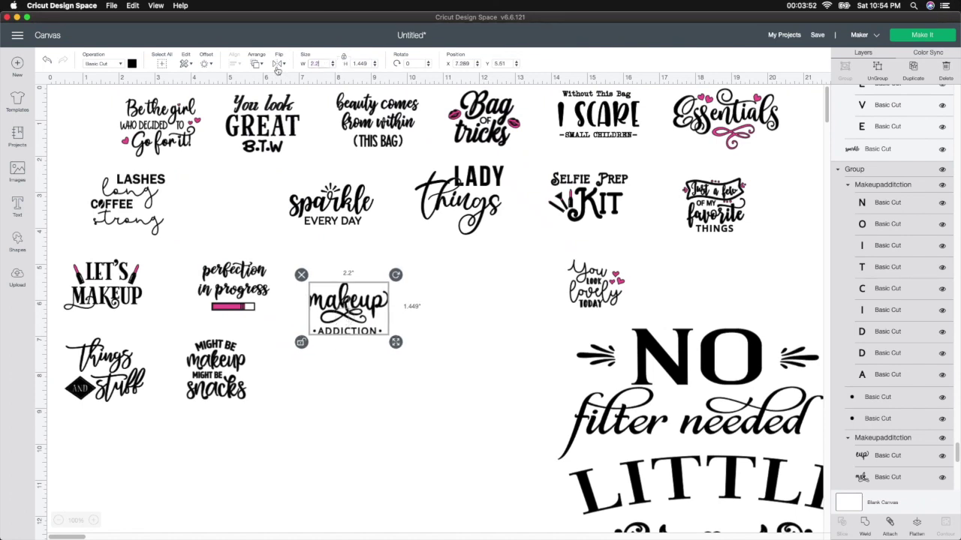
pyautogui.click(316, 63)
pyautogui.write('2.28')
pyautogui.press('Tab')
pyautogui.write('4')
pyautogui.press('Return')
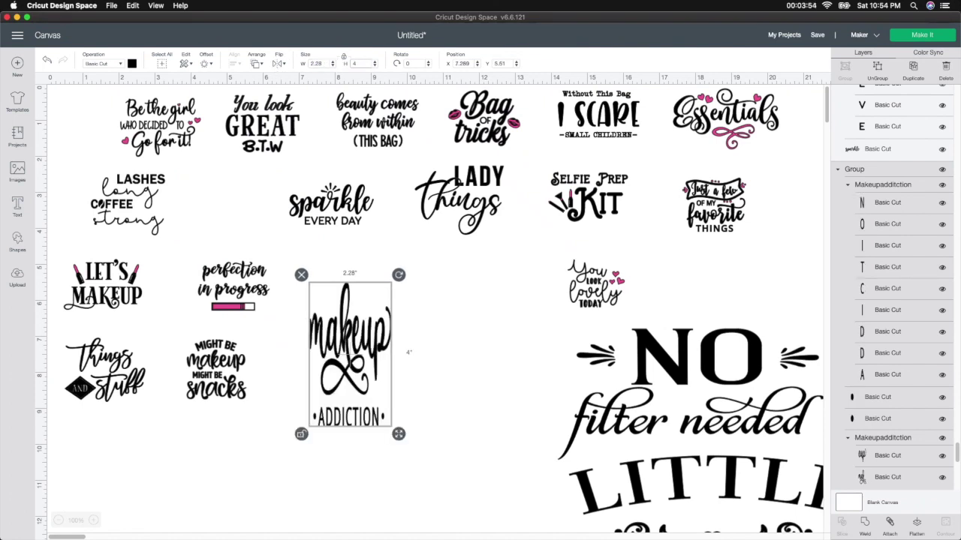
pyautogui.click(321, 63)
pyautogui.write('8')
pyautogui.press('Tab')
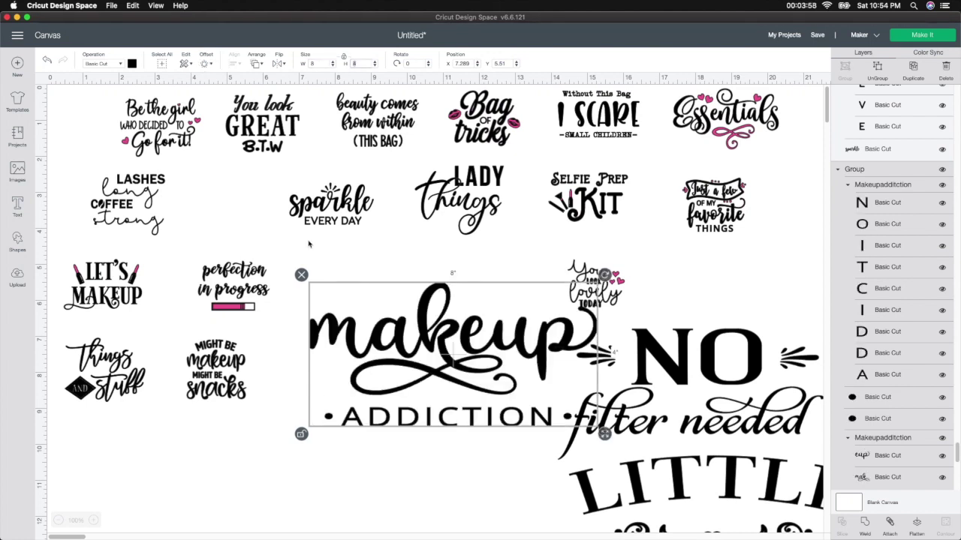
# Weld makeup ADDICTION into one shape and move it to the lower-right stack.
pyautogui.moveTo(425, 342); pyautogui.dragTo(388, 363)
pyautogui.click(863, 527)
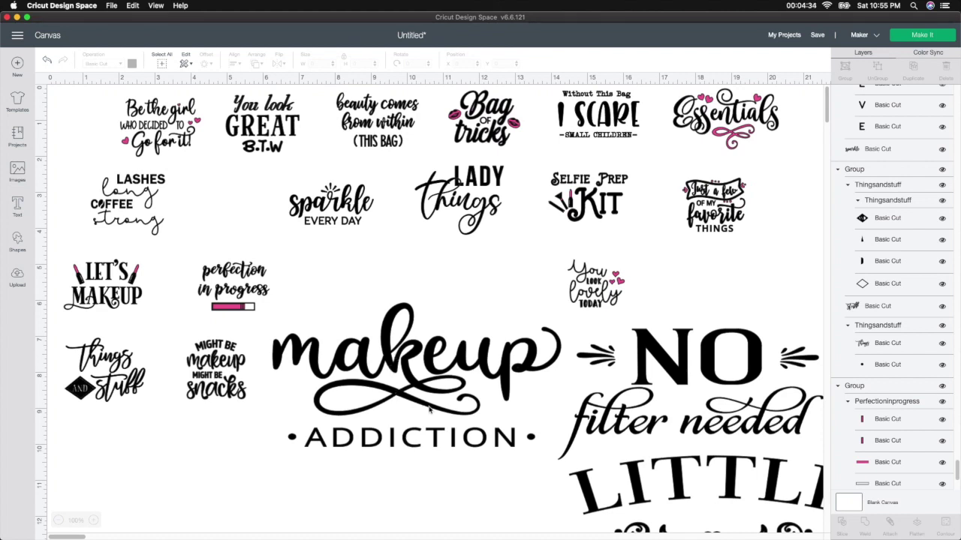
pyautogui.click(398, 389)
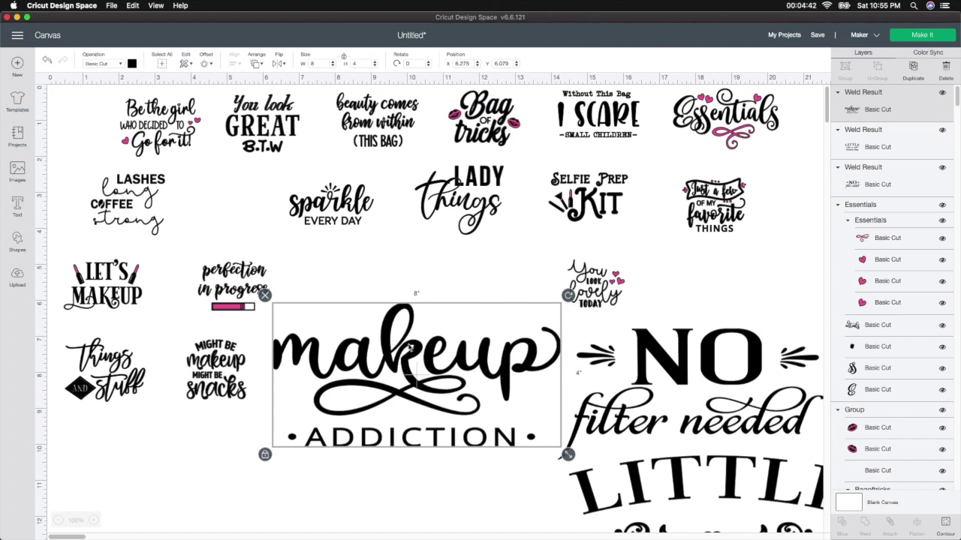
pyautogui.moveTo(406, 347); pyautogui.dragTo(742, 452)
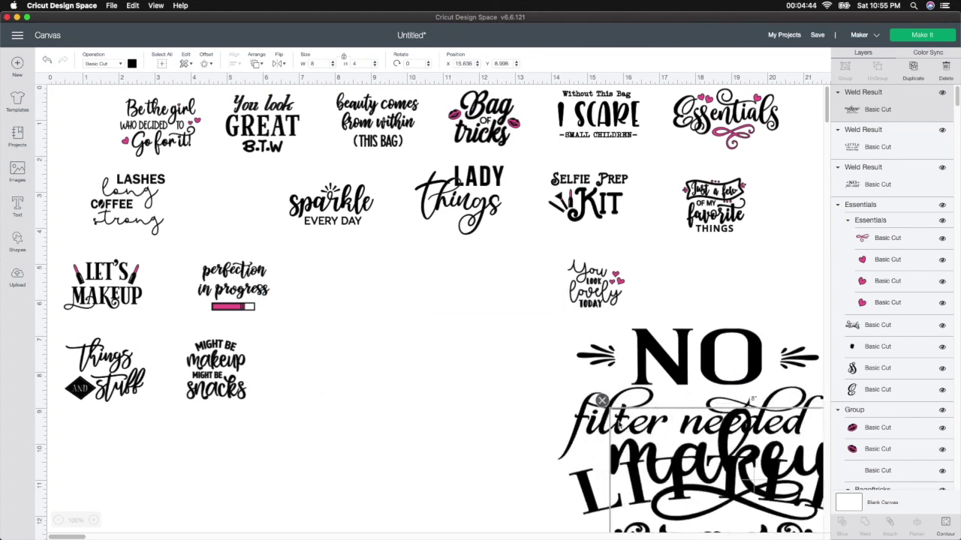
# Resize I SCARE SMALL CHILDREN to 8 by 4 inches, shift it left, then return to Firefox.
pyautogui.click(605, 115)
pyautogui.moveTo(604, 113); pyautogui.dragTo(399, 312)
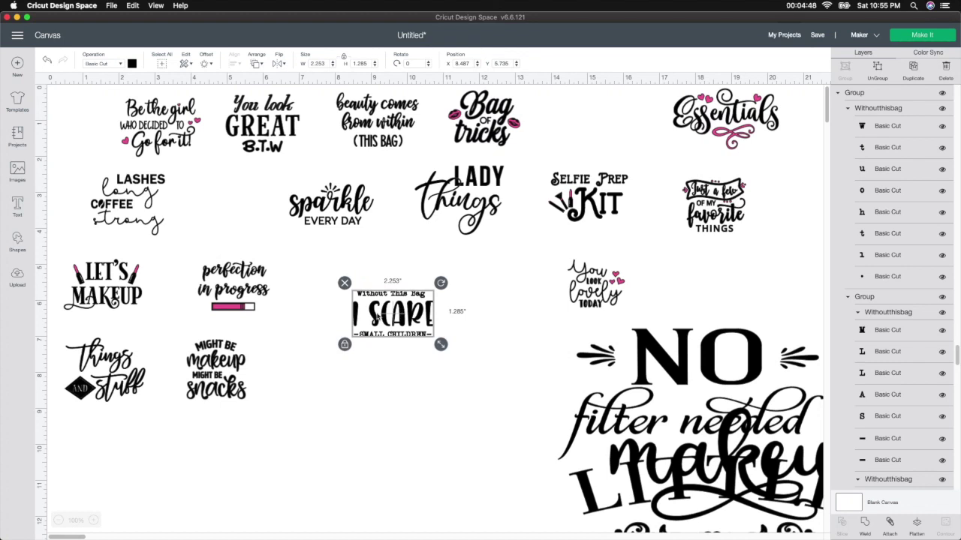
pyautogui.click(343, 57)
pyautogui.click(323, 63)
pyautogui.write('8')
pyautogui.press('Tab')
pyautogui.write('4')
pyautogui.press('Return')
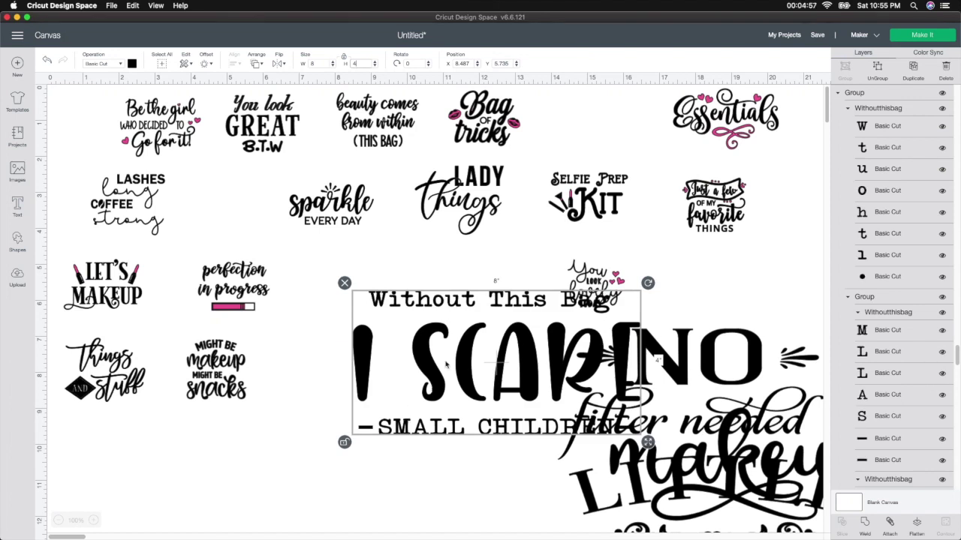
pyautogui.moveTo(446, 364); pyautogui.dragTo(369, 366)
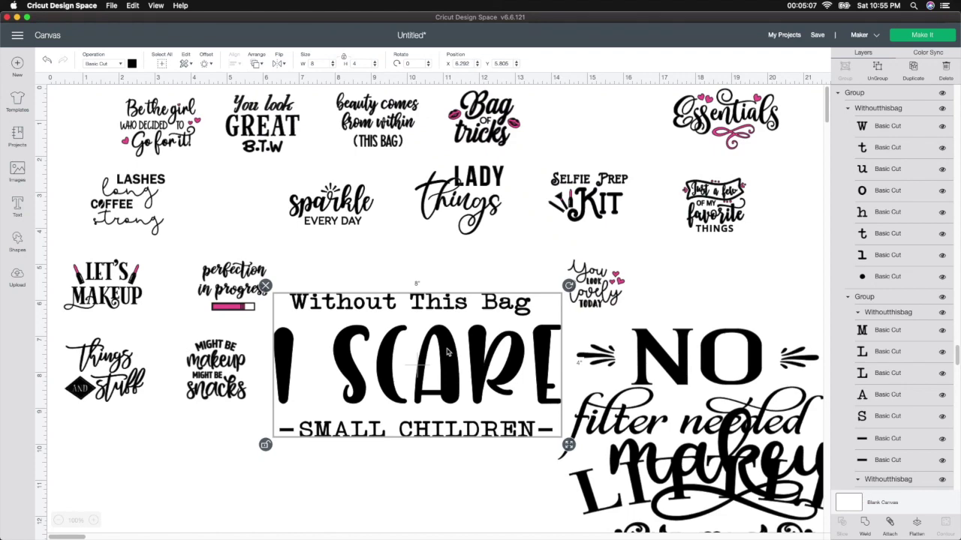
pyautogui.press('super+Tab')
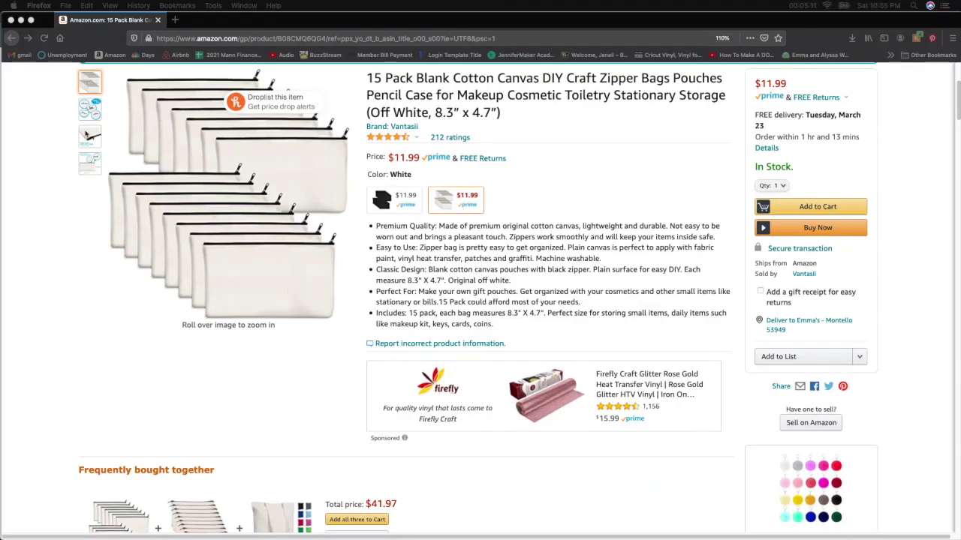
# Show the usage photo on the $11.99 15-pack zipper pouch listing.
pyautogui.moveTo(89, 171)
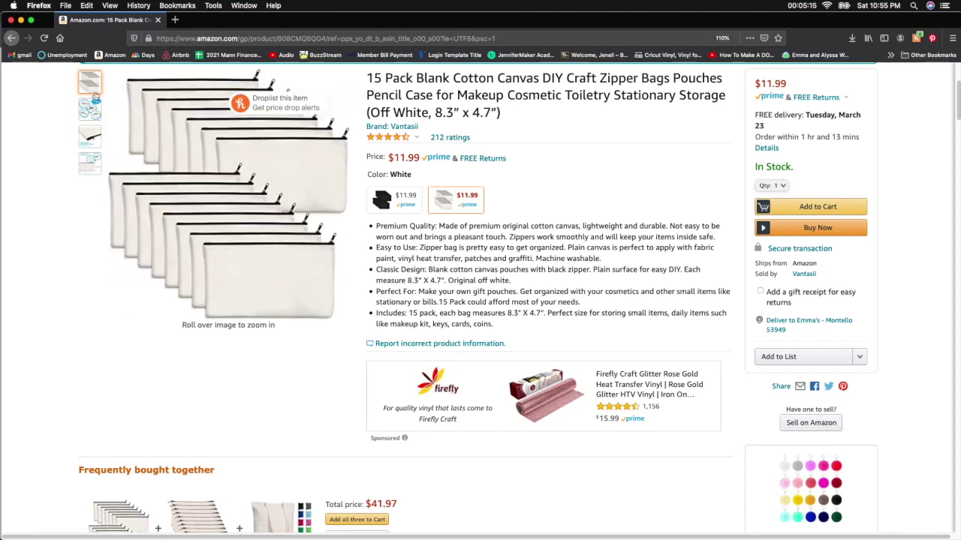
pyautogui.moveTo(91, 109)
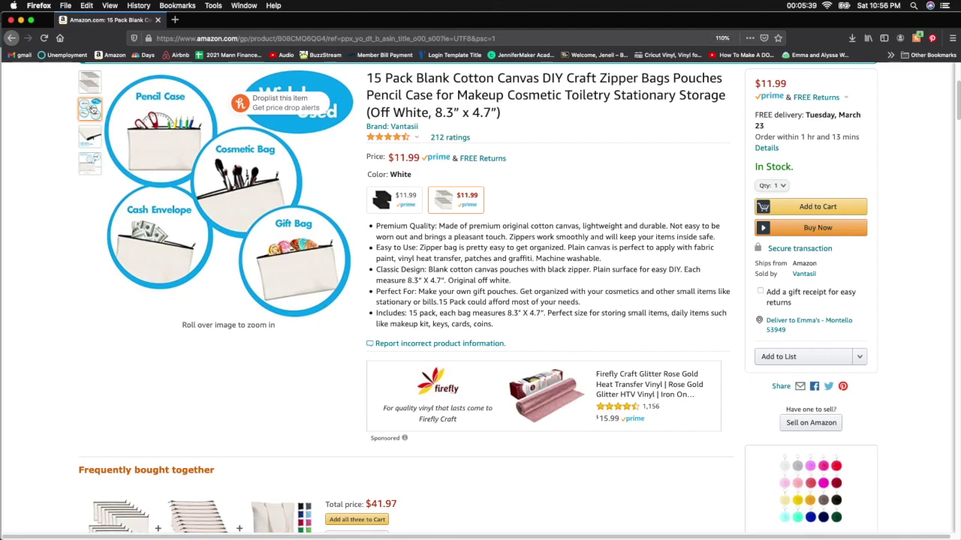
# Close the Amazon window and move I SCARE onto the lower-right pile.
pyautogui.click(12, 21)
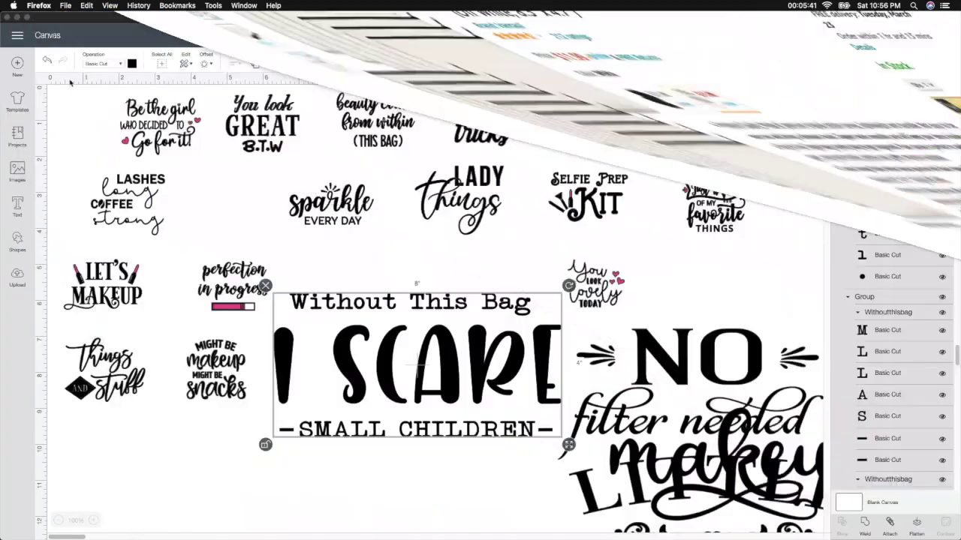
pyautogui.click(398, 342)
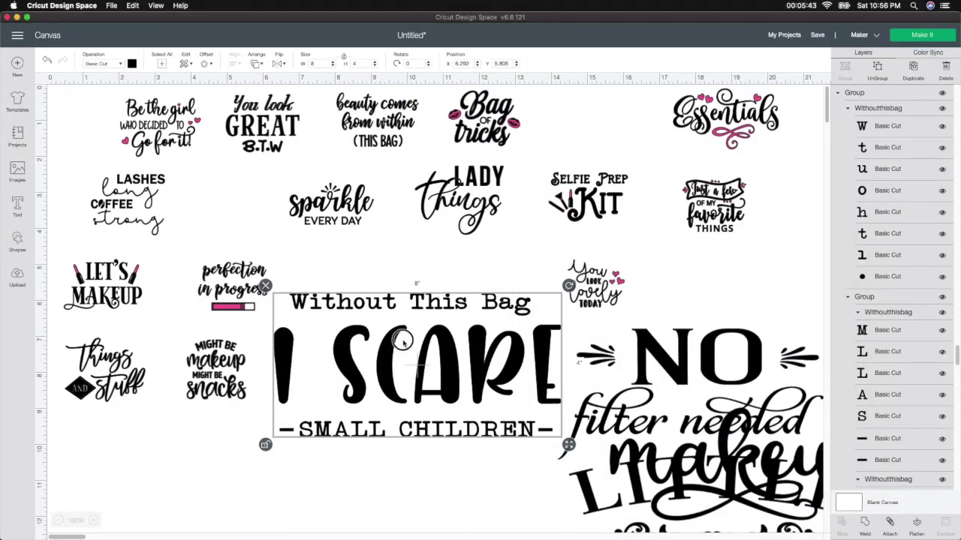
pyautogui.moveTo(459, 349); pyautogui.dragTo(778, 478)
# Move Essentials to the canvas centre and resize it to 8 by 4 inches.
pyautogui.moveTo(728, 103); pyautogui.dragTo(344, 295)
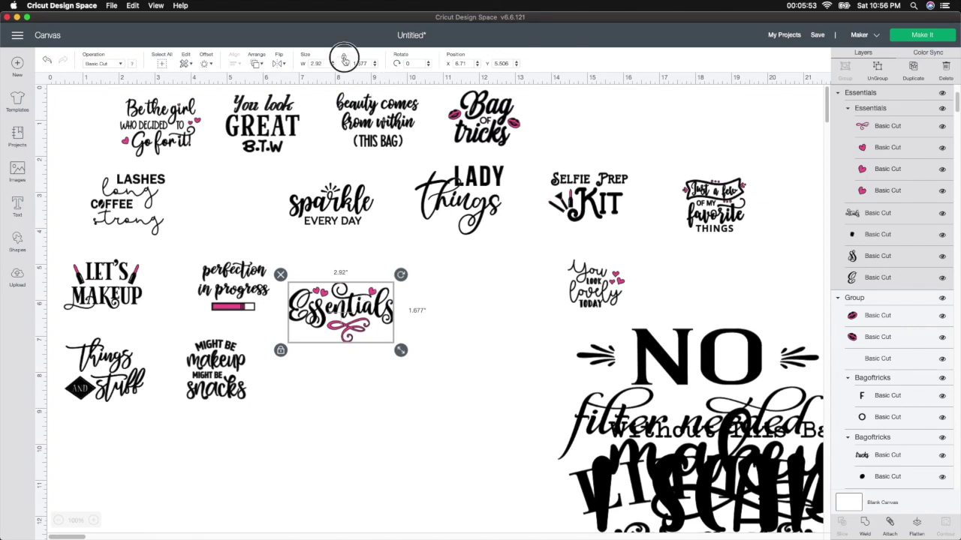
pyautogui.click(315, 63)
pyautogui.write('8')
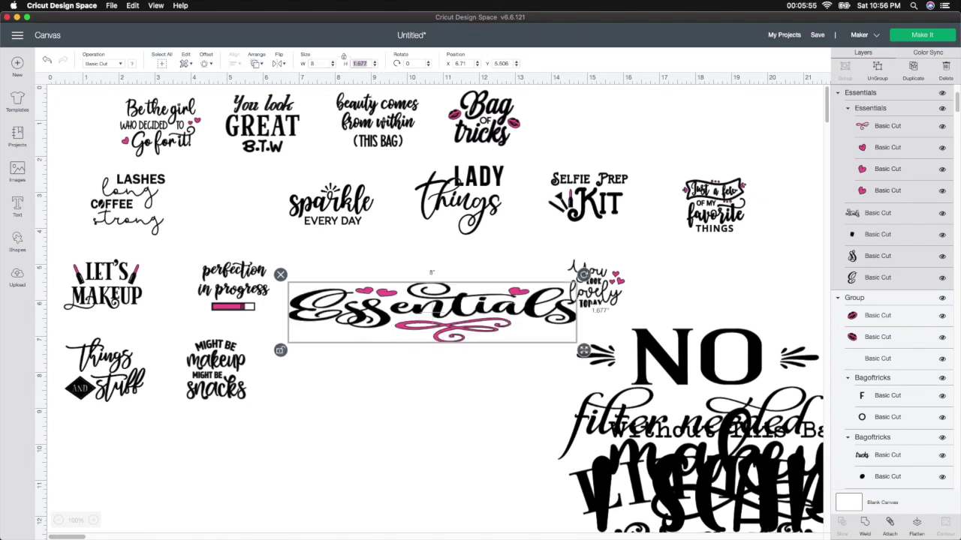
pyautogui.press('Tab')
pyautogui.write('4')
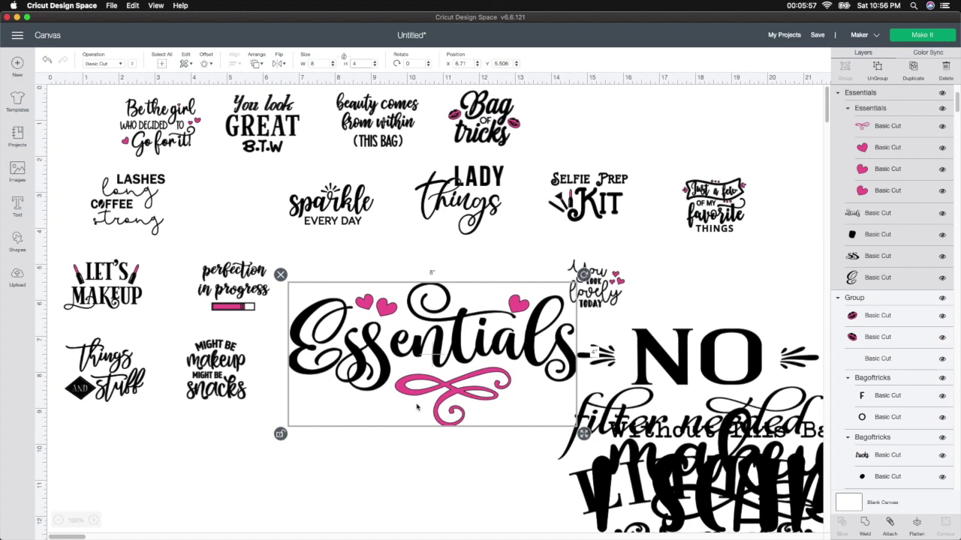
# Inspect the Essentials pieces, then ungroup the design into separate layers.
pyautogui.click(909, 241)
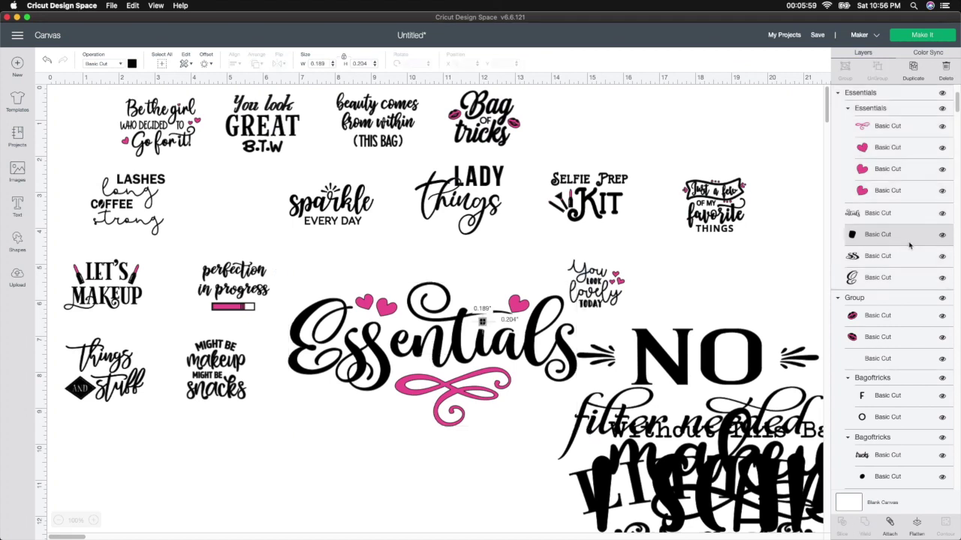
pyautogui.click(897, 256)
pyautogui.click(896, 242)
pyautogui.click(884, 281)
pyautogui.click(889, 258)
pyautogui.click(893, 234)
pyautogui.click(462, 415)
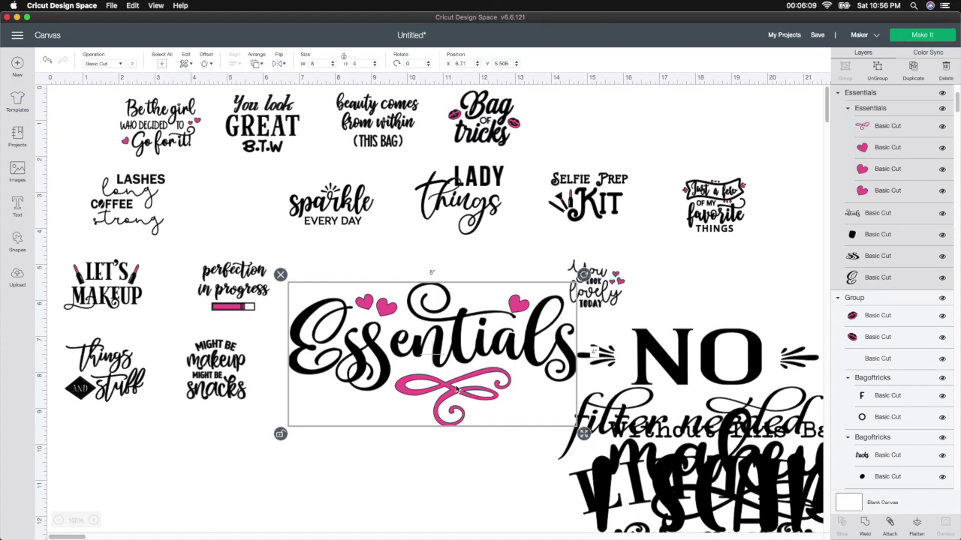
pyautogui.moveTo(455, 389); pyautogui.dragTo(450, 393)
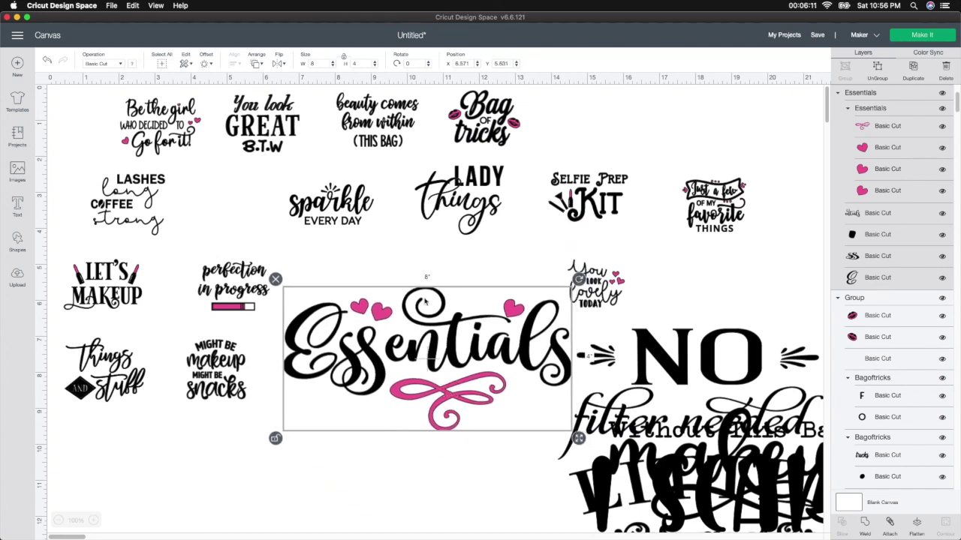
pyautogui.click(877, 79)
# Move the pink hearts and swirl below the lettering and attach them together.
pyautogui.click(434, 392)
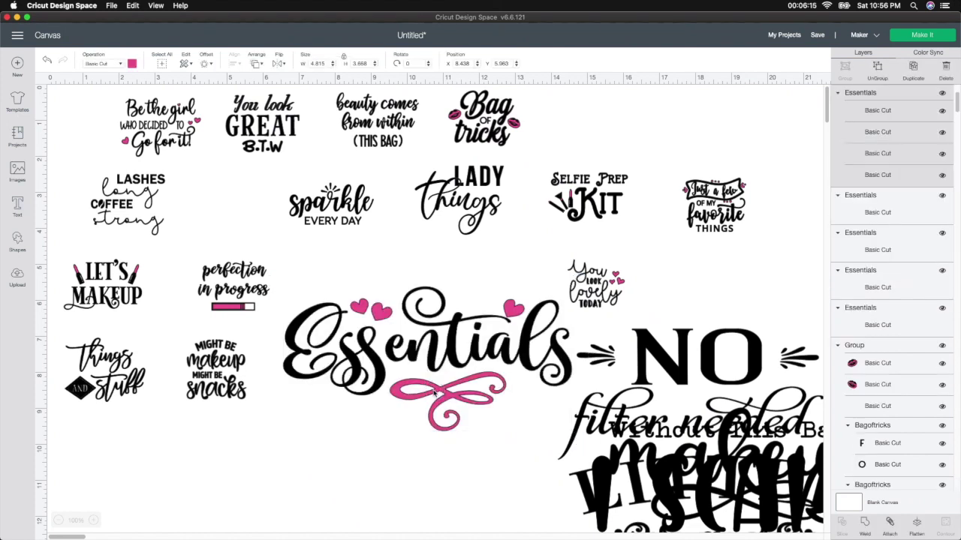
pyautogui.moveTo(434, 393); pyautogui.dragTo(416, 486)
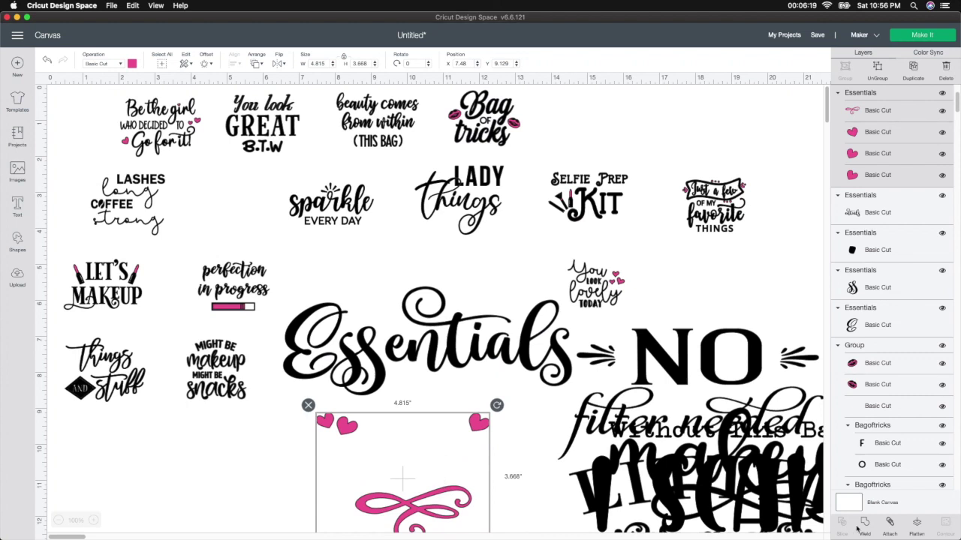
pyautogui.click(890, 526)
# Select all the black Essentials lettering pieces and weld them into one.
pyautogui.click(352, 373)
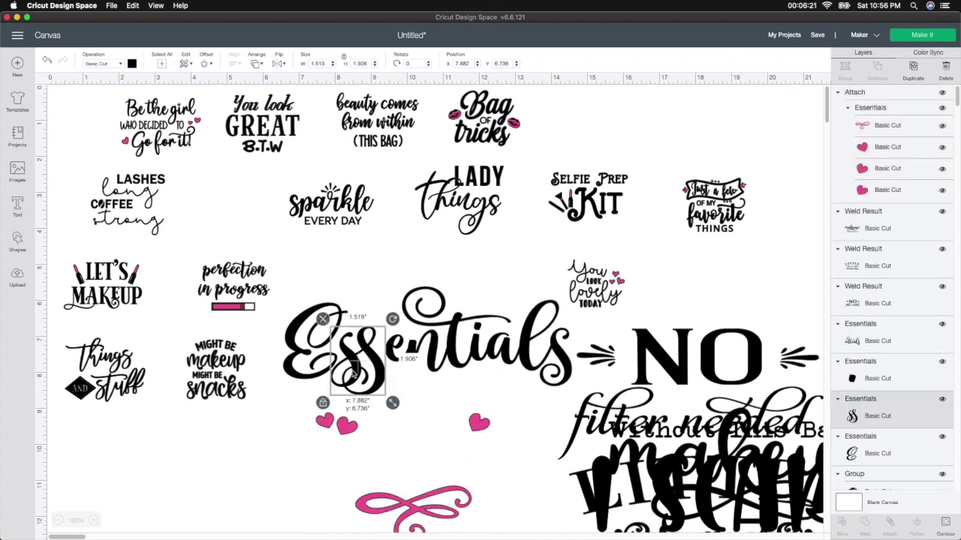
pyautogui.click(457, 358)
pyautogui.click(366, 361)
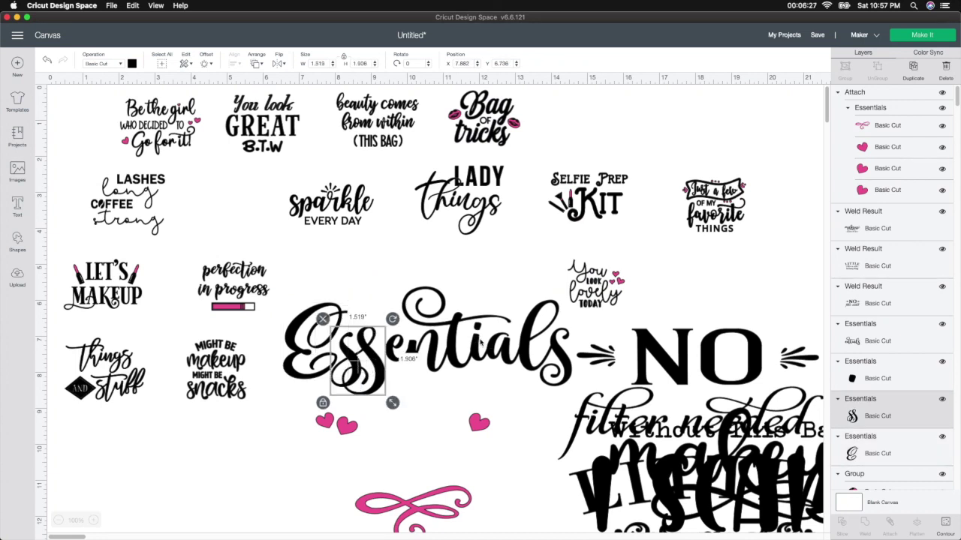
pyautogui.click(480, 342)
pyautogui.click(357, 273)
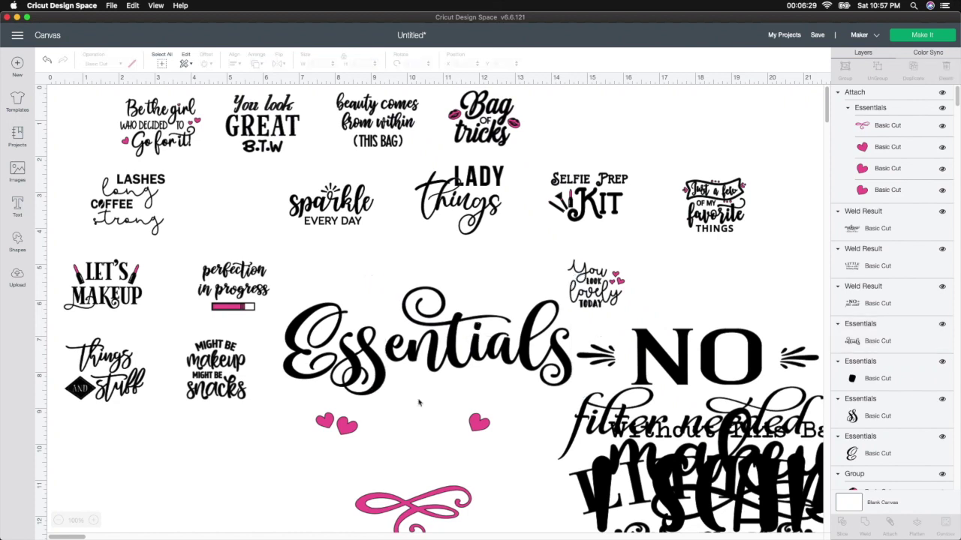
pyautogui.moveTo(304, 275); pyautogui.dragTo(516, 346)
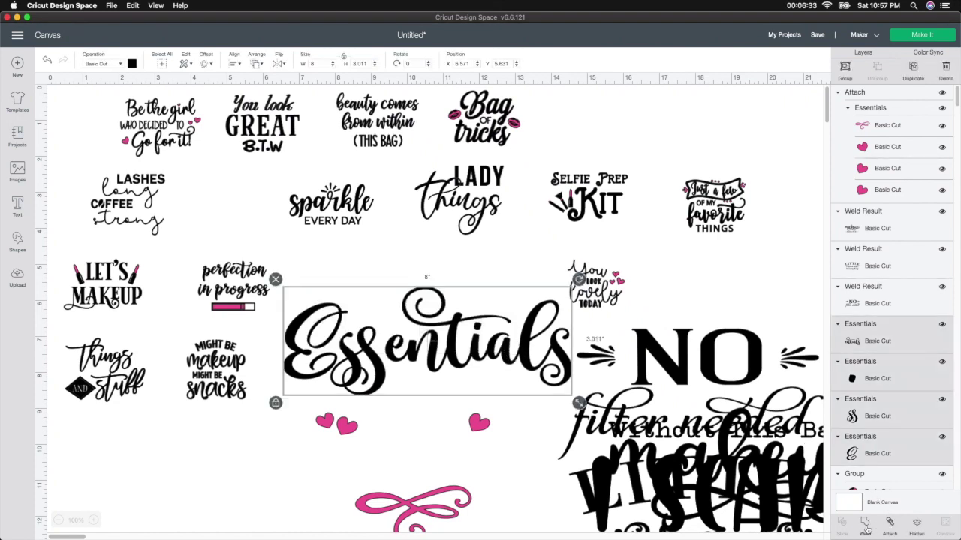
pyautogui.click(865, 525)
pyautogui.moveTo(480, 343); pyautogui.dragTo(475, 336)
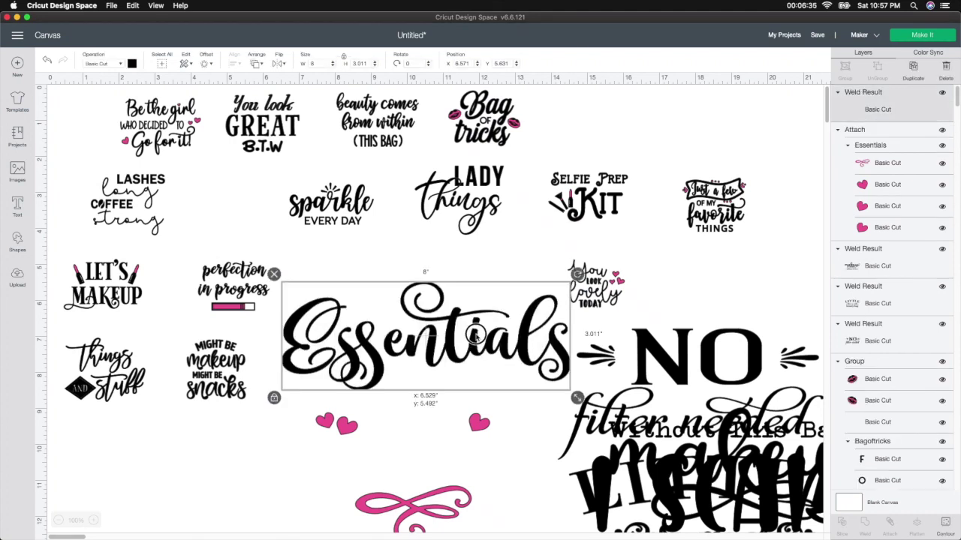
# Put the pink hearts and swirl back on the lettering and move Essentials to the lower-right stack.
pyautogui.moveTo(443, 488); pyautogui.dragTo(470, 361)
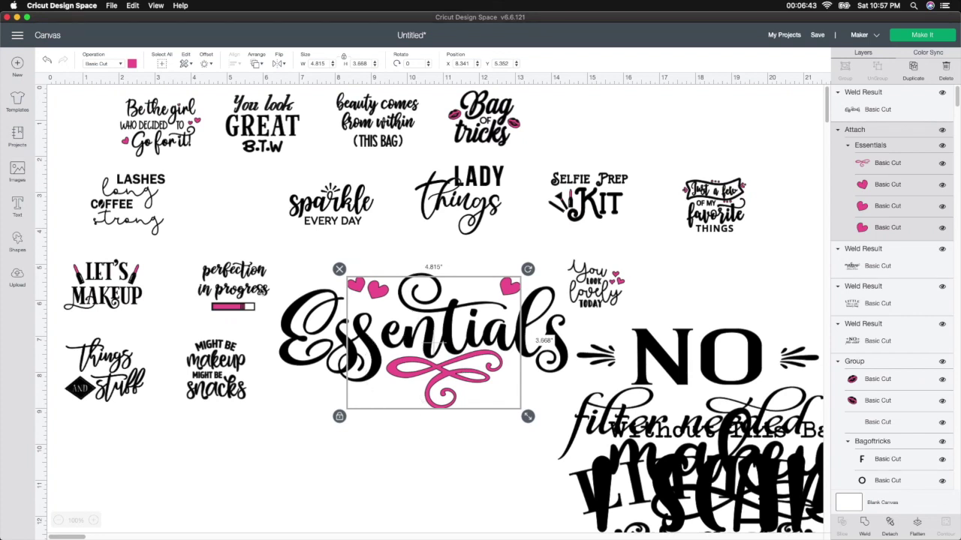
pyautogui.click(287, 267)
pyautogui.moveTo(331, 263); pyautogui.dragTo(466, 404)
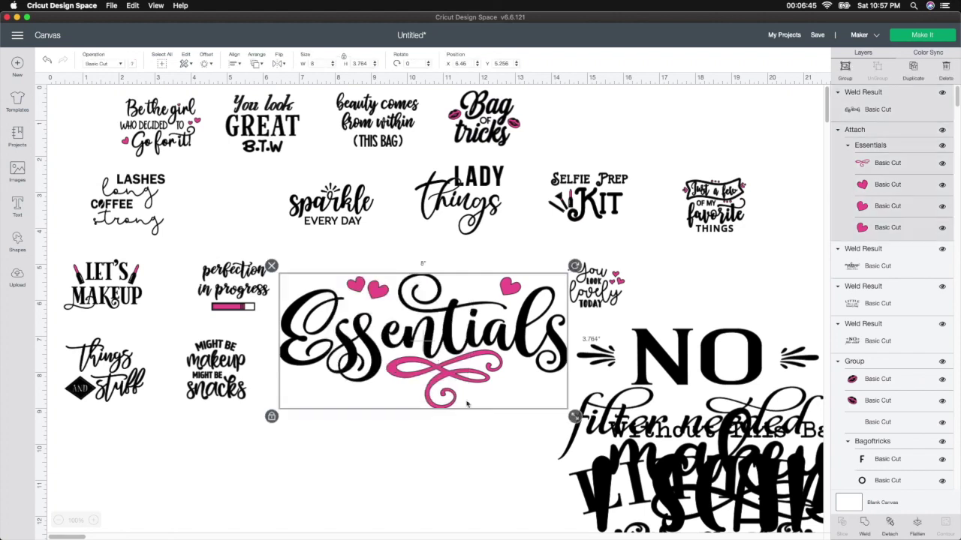
pyautogui.moveTo(432, 338); pyautogui.dragTo(720, 469)
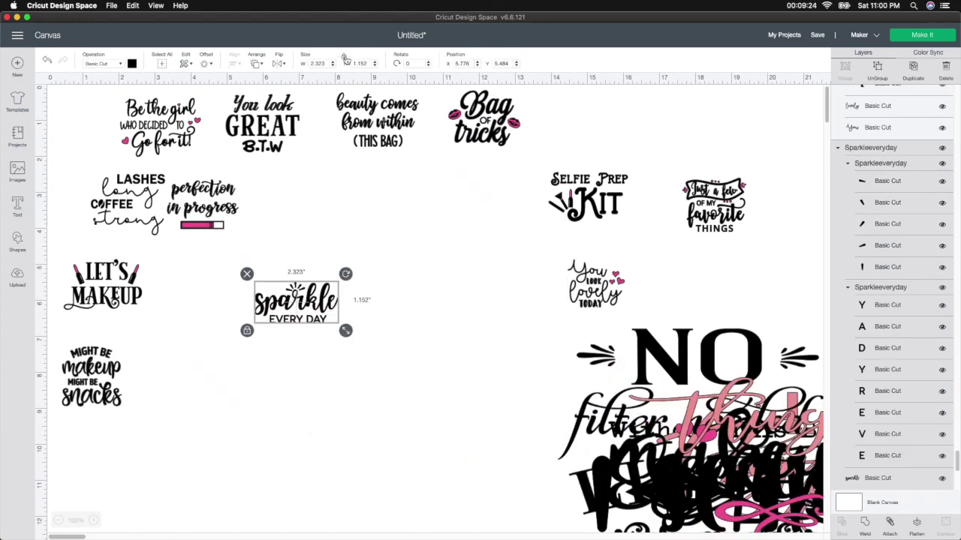
# Unlock proportions and resize sparkle EVERY DAY to 8 by 4 inches.
pyautogui.click(344, 58)
pyautogui.click(327, 63)
pyautogui.write('8')
pyautogui.press('Tab')
pyautogui.write('4')
pyautogui.press('Return')
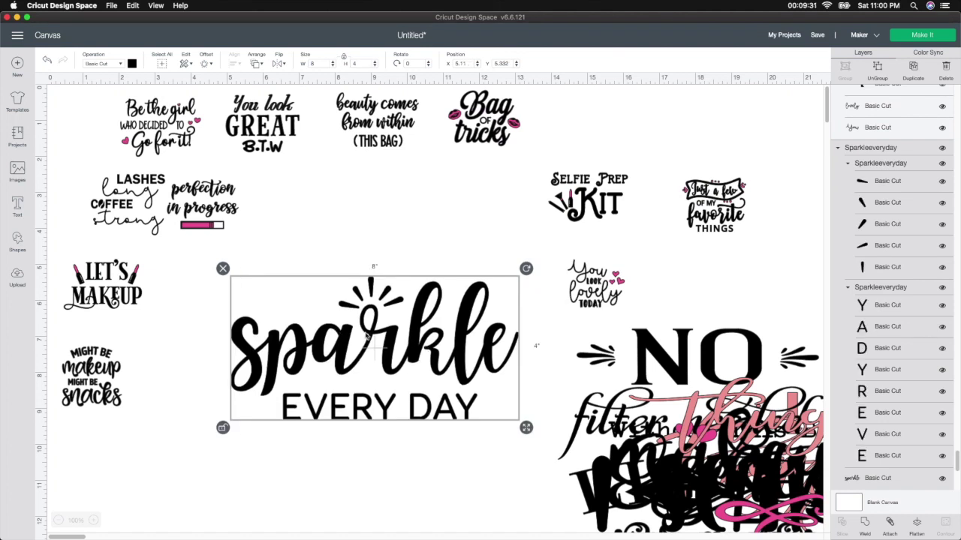
# Ungroup the sparkle EVERY DAY design into separate pieces.
pyautogui.click(391, 441)
pyautogui.click(412, 357)
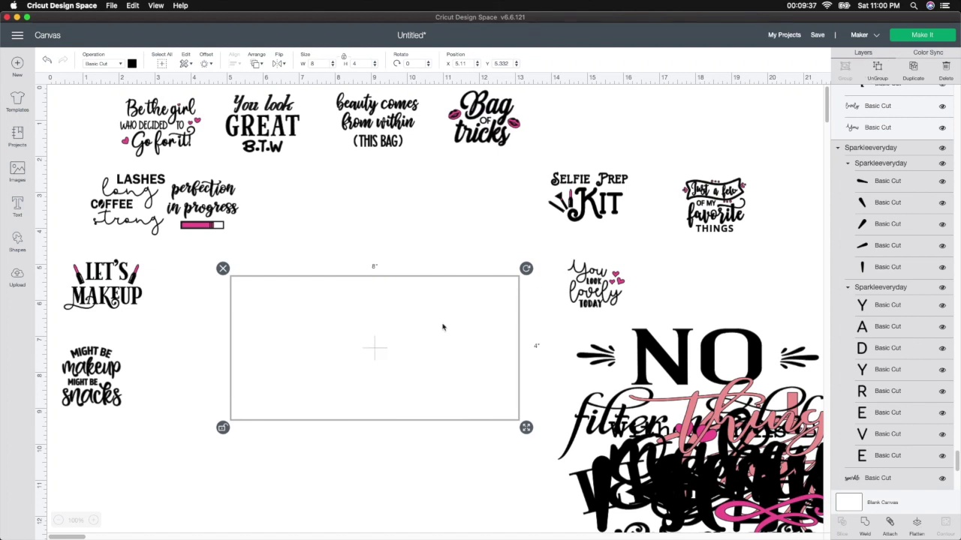
pyautogui.press('super+shift+g')
pyautogui.click(395, 341)
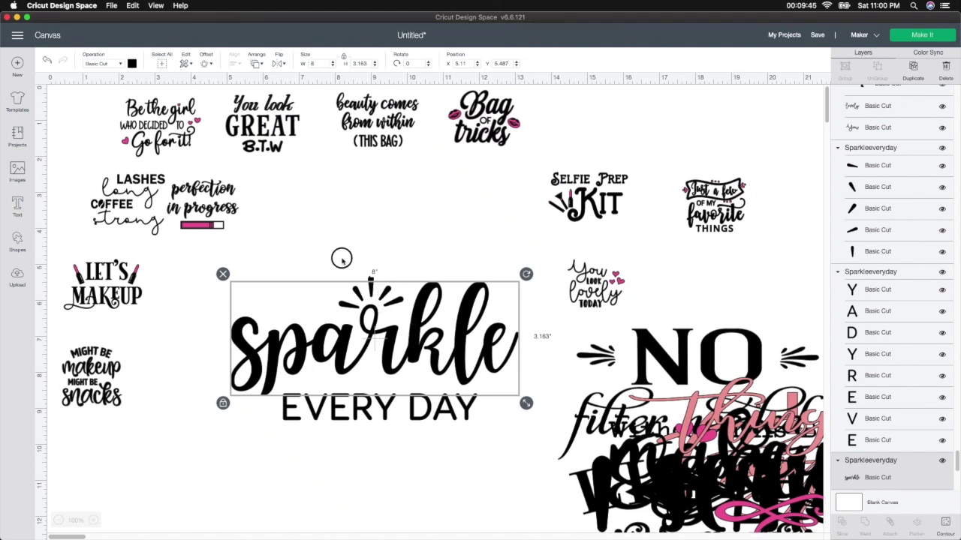
# Weld all pieces of the sparkle word and sunburst into one layer.
pyautogui.click(343, 257)
pyautogui.moveTo(194, 261); pyautogui.dragTo(505, 369)
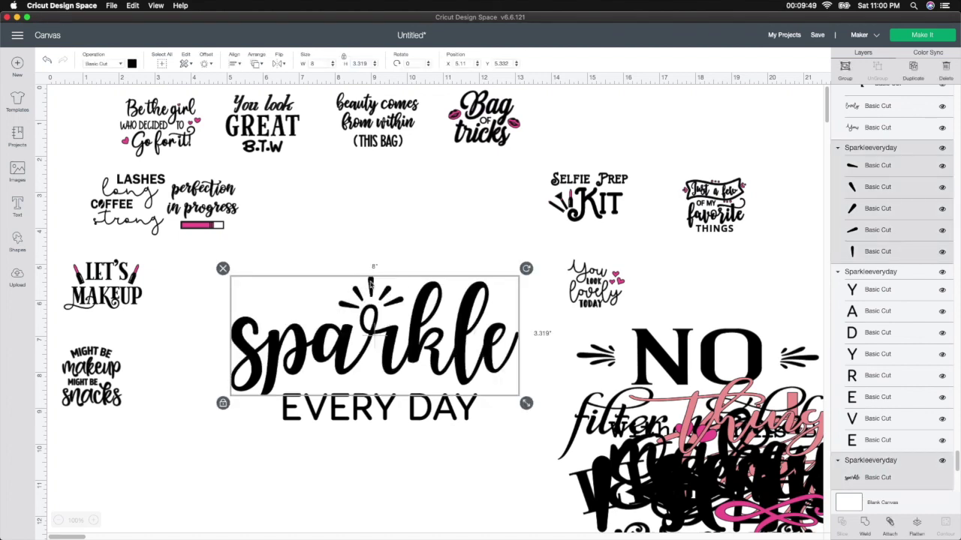
pyautogui.click(864, 528)
pyautogui.moveTo(446, 351)
pyautogui.mouseDown()
pyautogui.moveTo(444, 327)
pyautogui.moveTo(443, 337)
pyautogui.mouseUp()
pyautogui.click(441, 497)
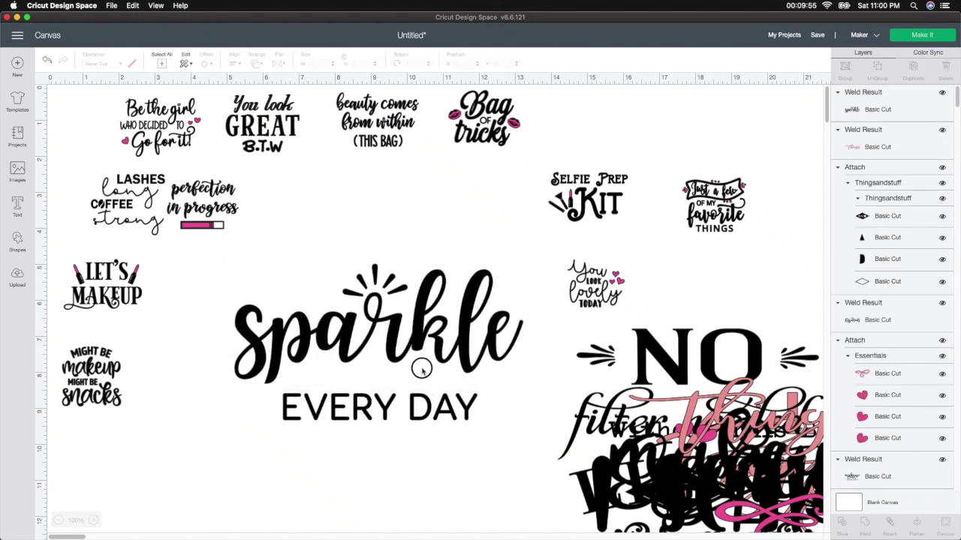
pyautogui.click(422, 360)
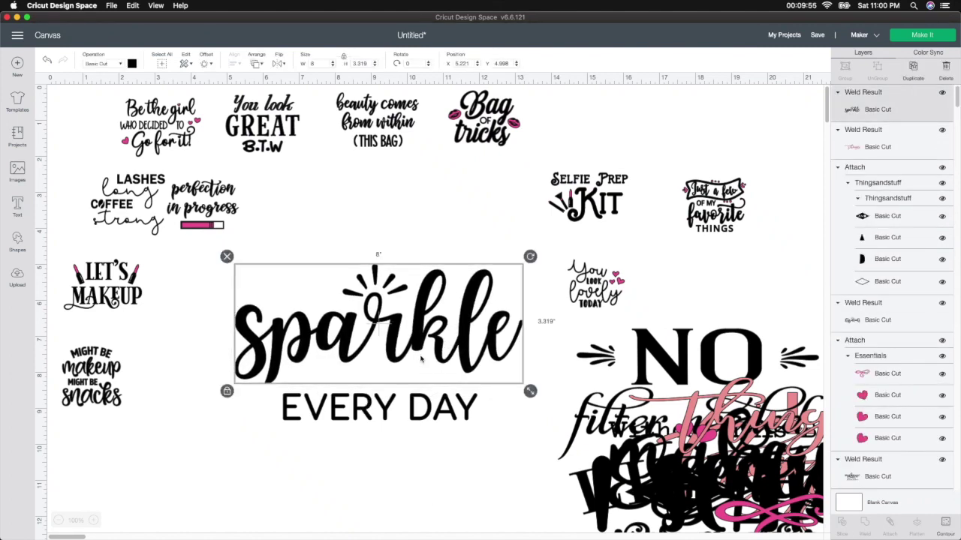
# Make the sparkle word light yellow.
pyautogui.click(132, 63)
pyautogui.click(205, 127)
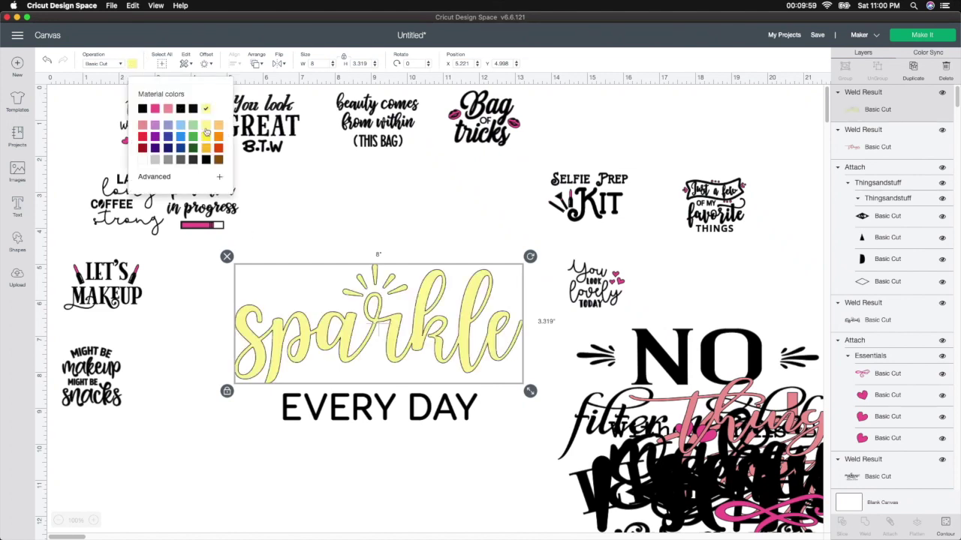
pyautogui.click(365, 494)
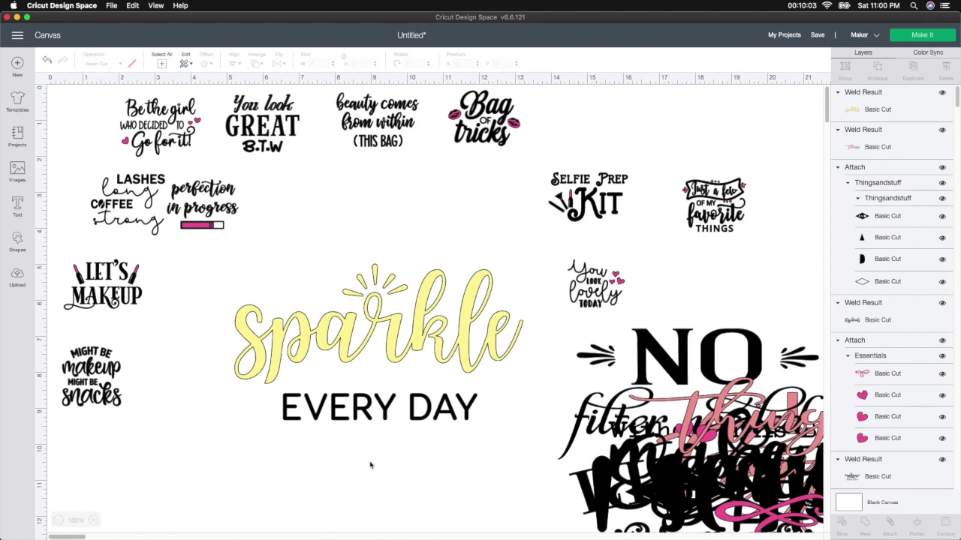
# Make EVERY DAY white and move the sparkle EVERY DAY design onto the pile.
pyautogui.click(397, 418)
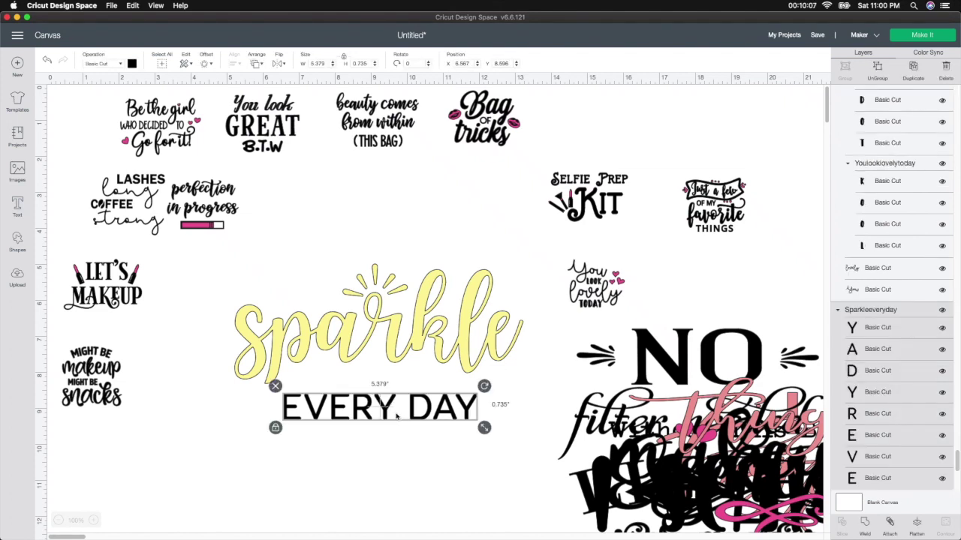
pyautogui.click(132, 63)
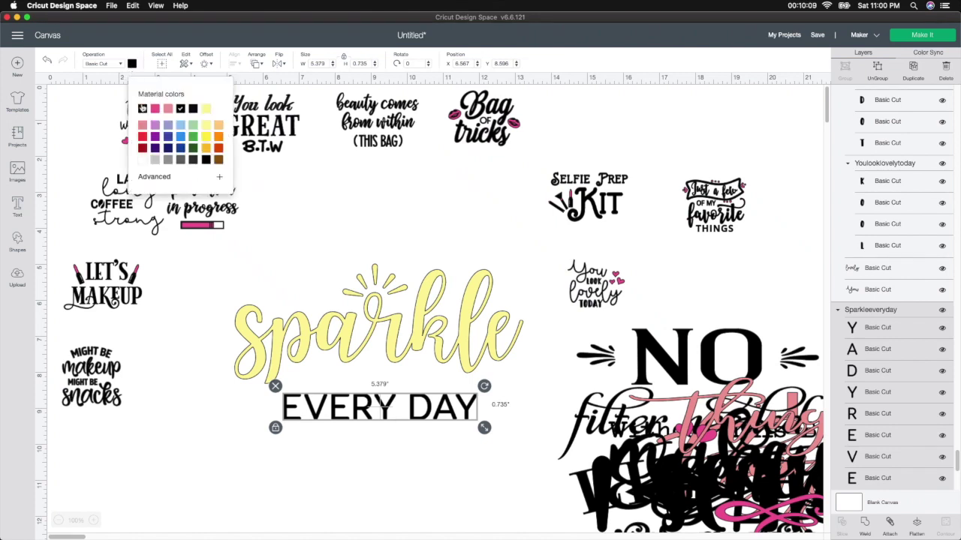
pyautogui.click(144, 164)
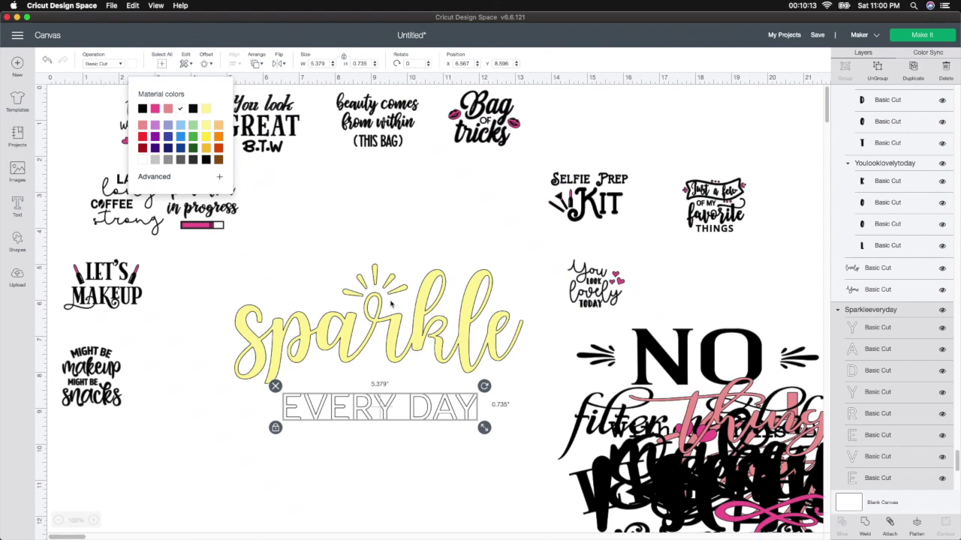
pyautogui.click(368, 454)
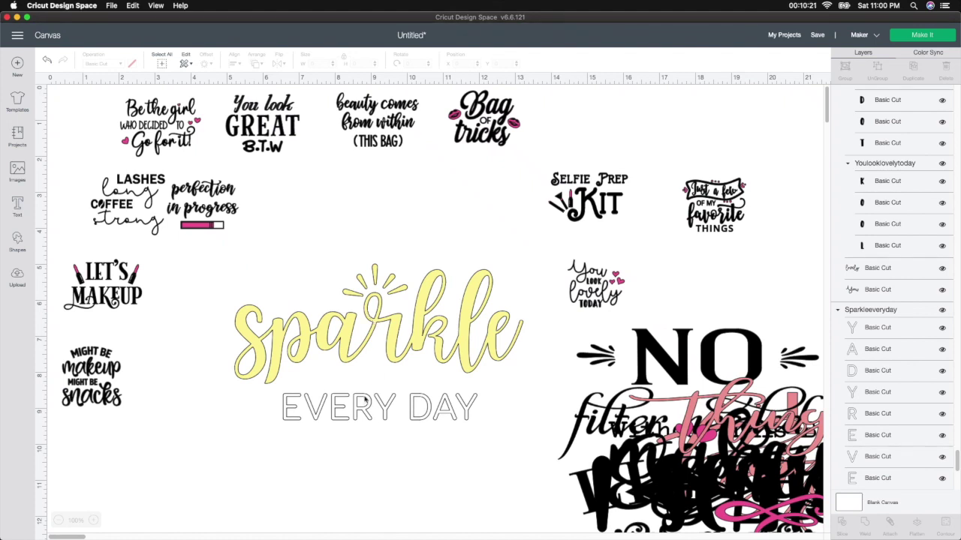
pyautogui.moveTo(295, 254); pyautogui.dragTo(429, 463)
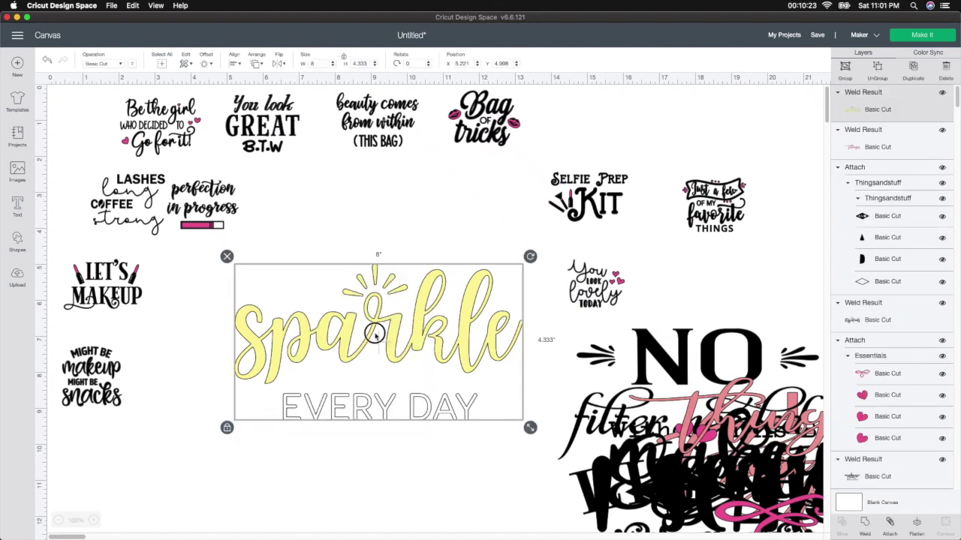
# Drag the sparkle EVERY DAY design onto the lower-right pile and cluster the leftover quotes together.
pyautogui.moveTo(375, 333); pyautogui.dragTo(756, 458)
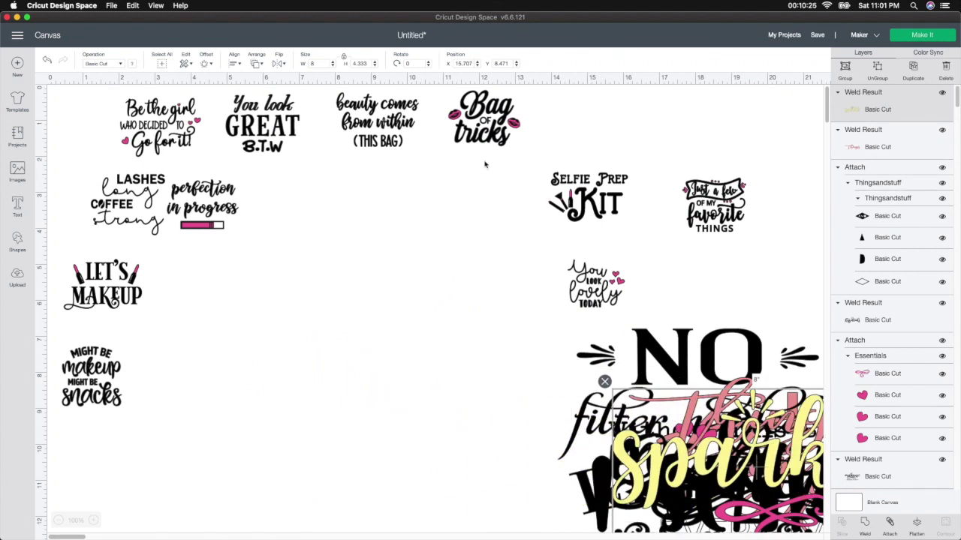
pyautogui.moveTo(595, 284); pyautogui.dragTo(283, 192)
pyautogui.moveTo(589, 198); pyautogui.dragTo(210, 278)
pyautogui.moveTo(717, 210); pyautogui.dragTo(374, 202)
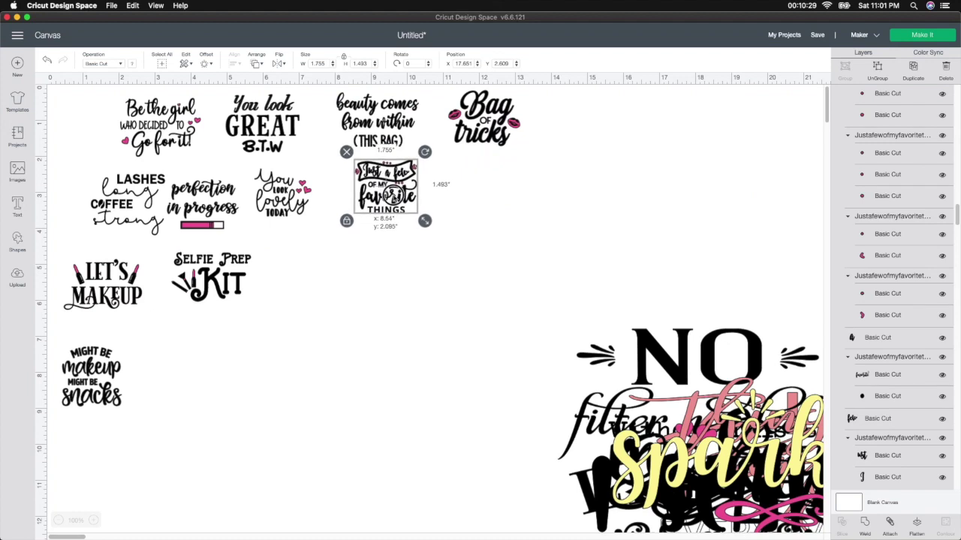
# Marquee-select all the leftover small quote designs on the left and delete them.
pyautogui.click(465, 398)
pyautogui.moveTo(501, 414)
pyautogui.mouseDown()
pyautogui.moveTo(66, 170)
pyautogui.moveTo(45, 88)
pyautogui.moveTo(114, 131)
pyautogui.moveTo(67, 95)
pyautogui.moveTo(440, 428)
pyautogui.moveTo(517, 426)
pyautogui.mouseUp()
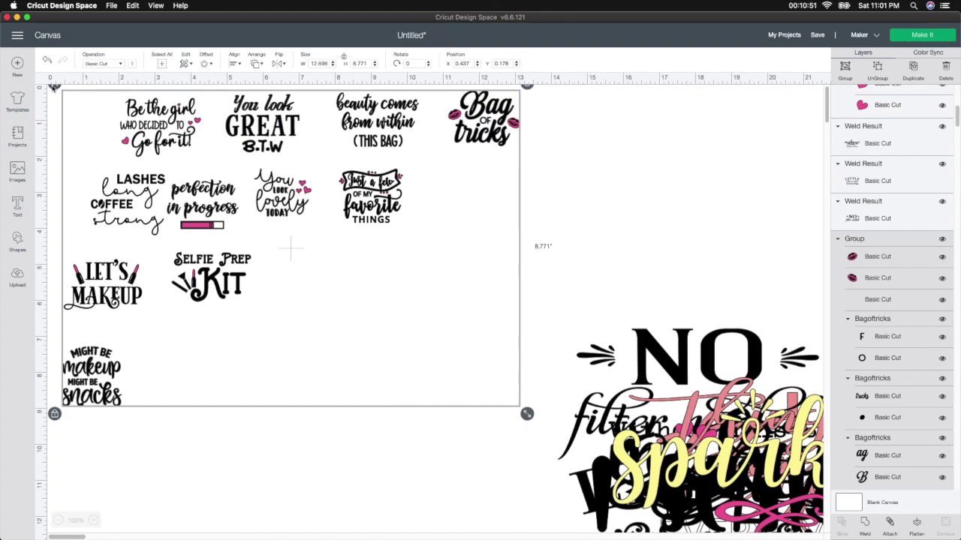
pyautogui.press('Delete')
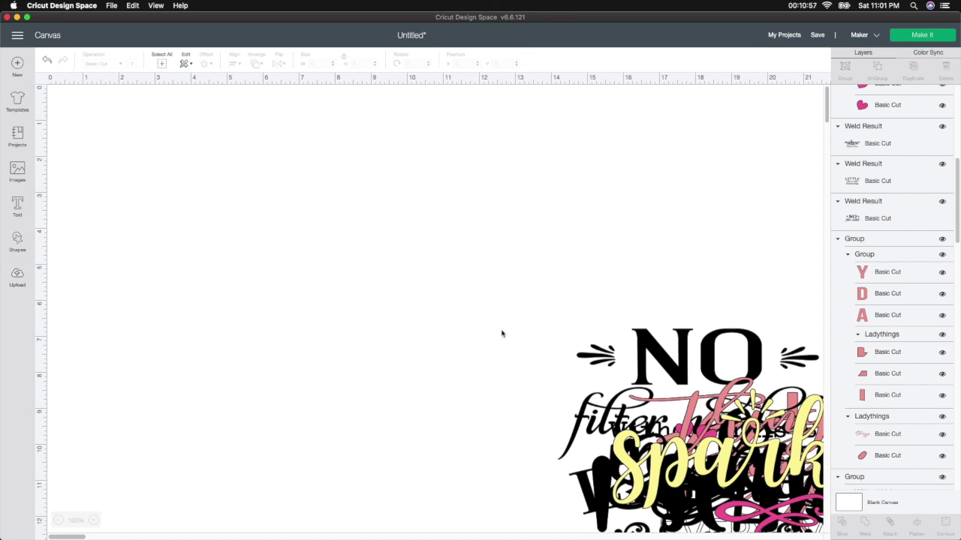
pyautogui.click(922, 36)
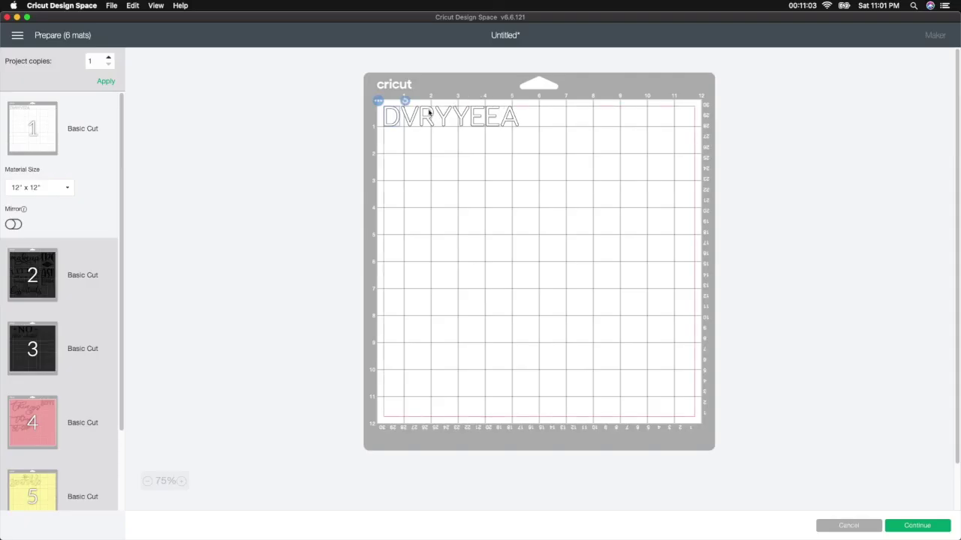
pyautogui.click(28, 281)
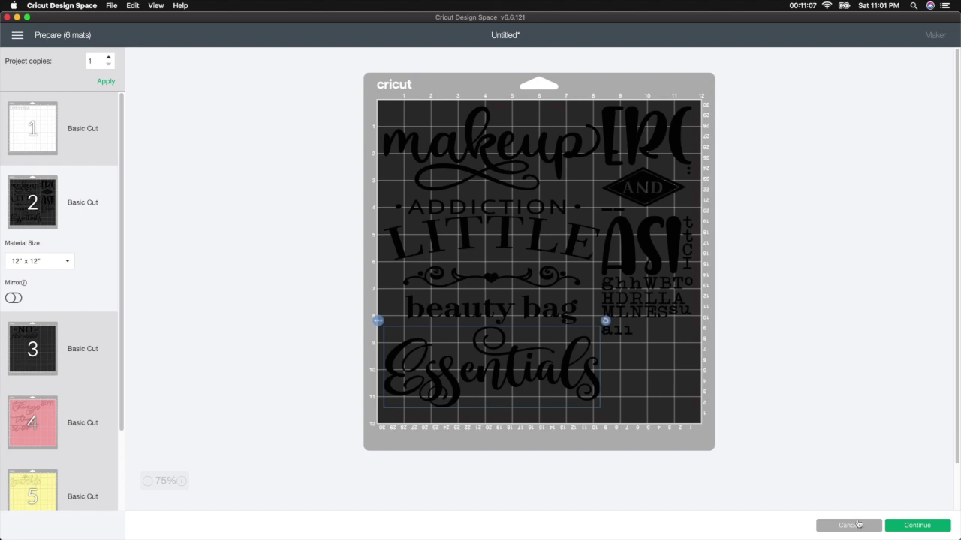
pyautogui.click(858, 524)
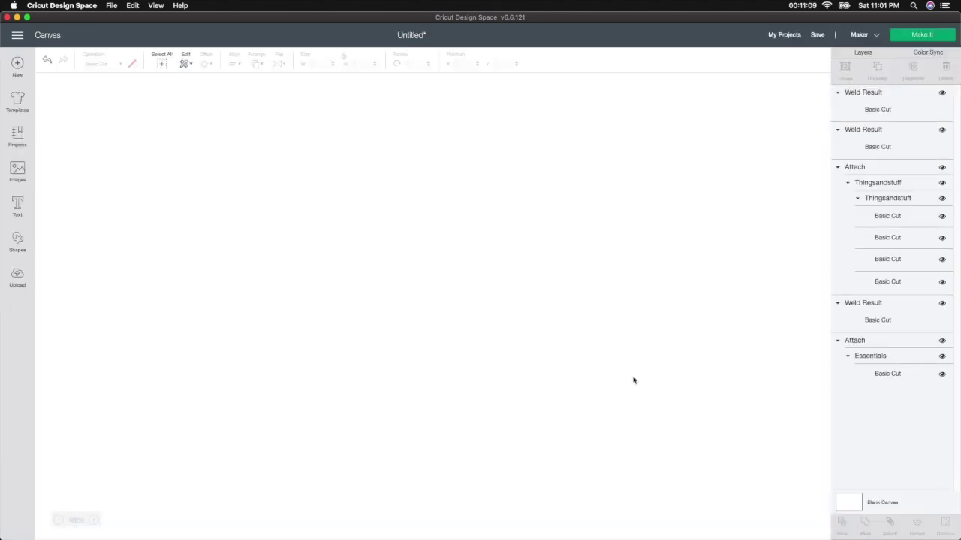
# Zoom out, pull sparkle, NO filter needed and things out of the pile, and weld LADY things.
pyautogui.click(59, 521)
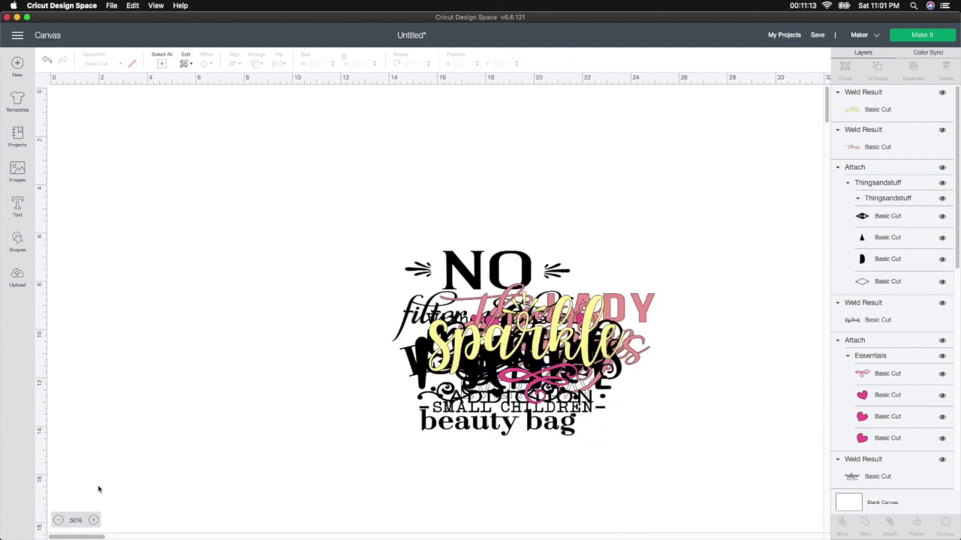
pyautogui.moveTo(567, 339); pyautogui.dragTo(308, 189)
pyautogui.moveTo(496, 260); pyautogui.dragTo(674, 105)
pyautogui.moveTo(567, 325); pyautogui.dragTo(270, 324)
pyautogui.moveTo(560, 294); pyautogui.dragTo(753, 215)
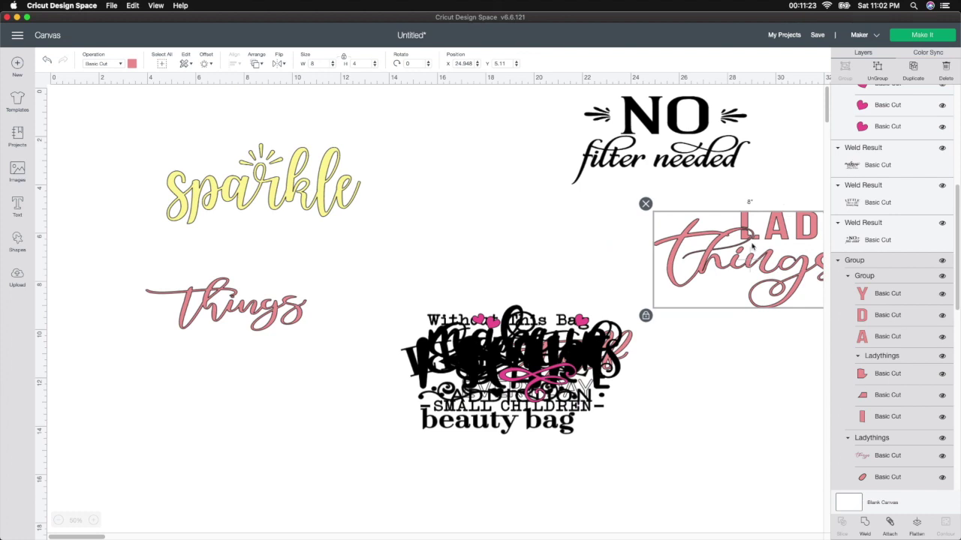
pyautogui.click(867, 534)
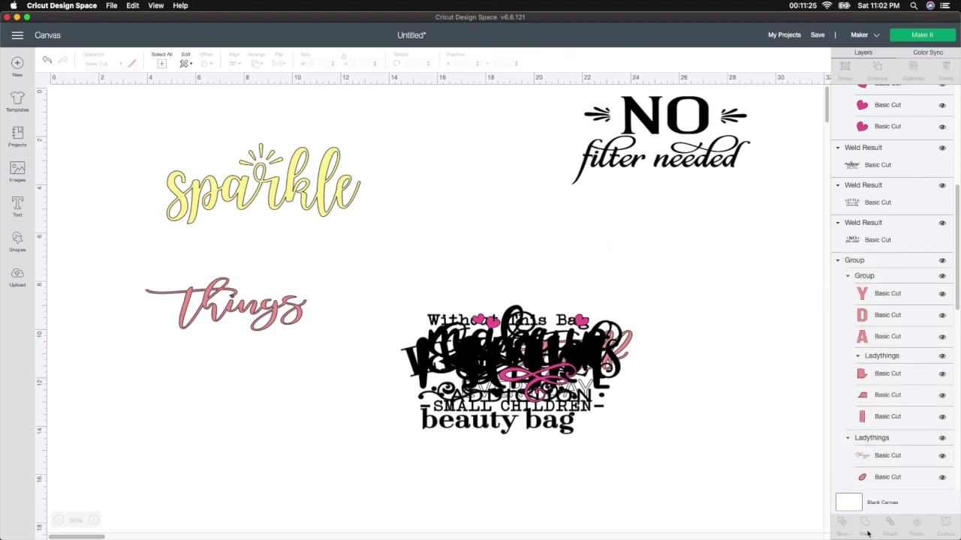
# Spread Essentials, the AND diamond, hearts and swirl, makeup addiction and LITTLE beauty bag across the canvas.
pyautogui.moveTo(574, 363); pyautogui.dragTo(778, 426)
pyautogui.moveTo(505, 362); pyautogui.dragTo(302, 410)
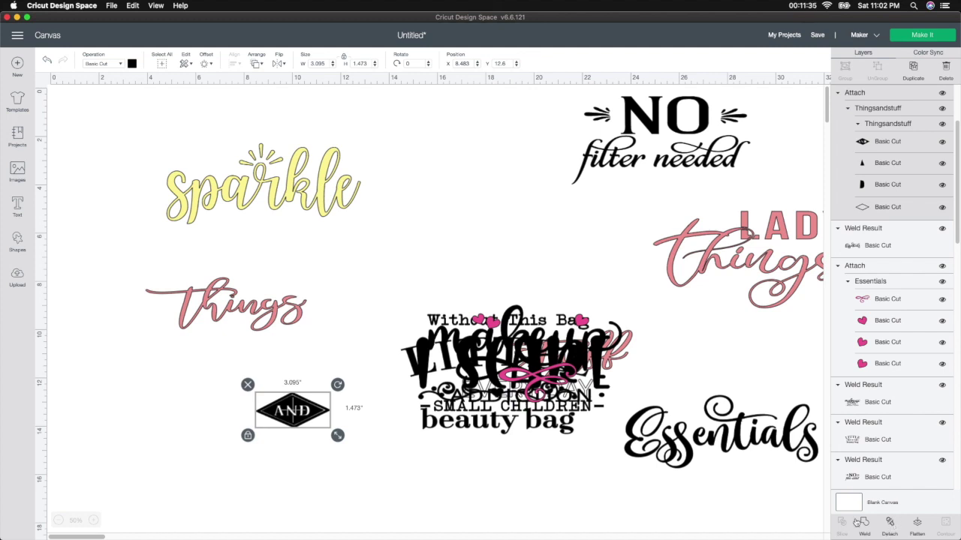
pyautogui.moveTo(295, 420); pyautogui.dragTo(153, 411)
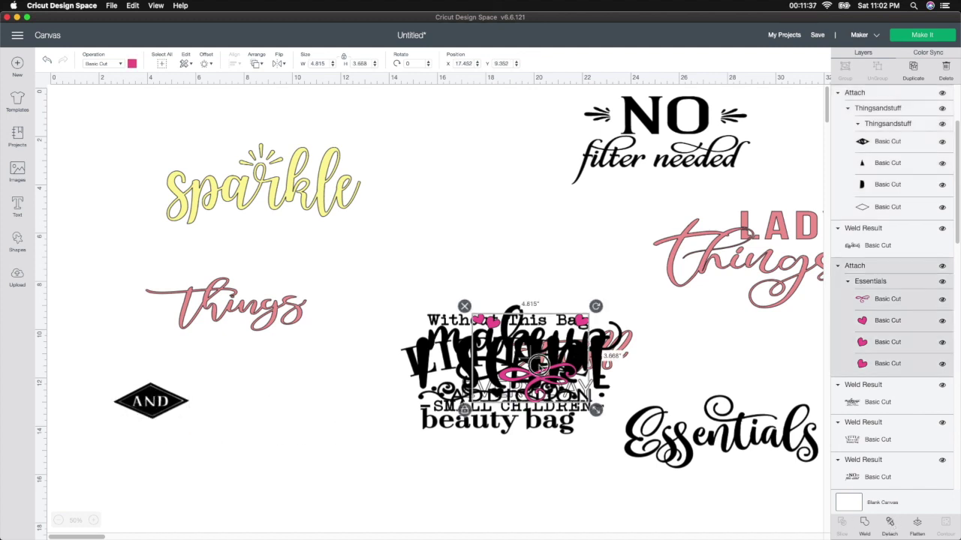
pyautogui.moveTo(539, 365); pyautogui.dragTo(289, 449)
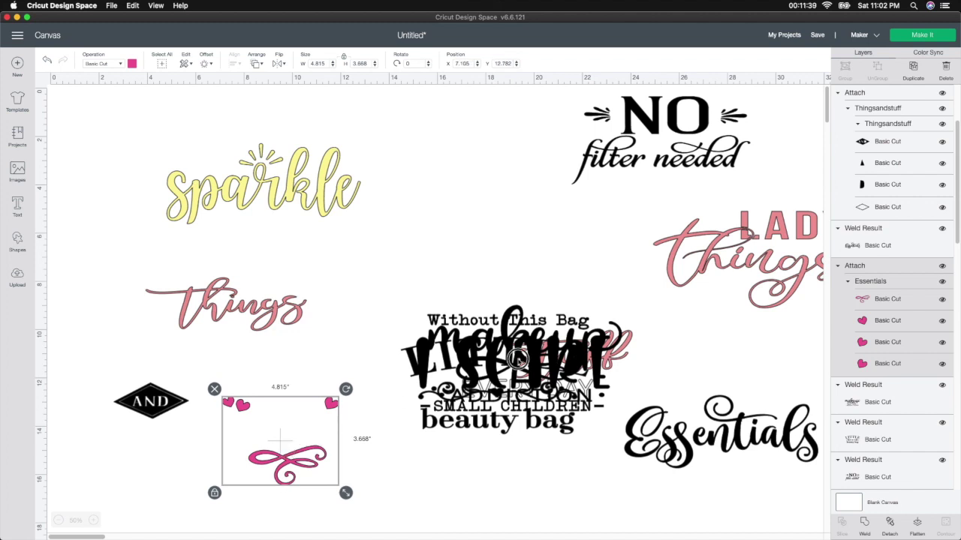
pyautogui.moveTo(518, 360); pyautogui.dragTo(480, 485)
pyautogui.click(490, 336)
pyautogui.moveTo(489, 335); pyautogui.dragTo(484, 150)
# Place the Without This Bag I SCARE group below LITTLE beauty bag and attach its layers.
pyautogui.click(512, 344)
pyautogui.moveTo(513, 344); pyautogui.dragTo(571, 327)
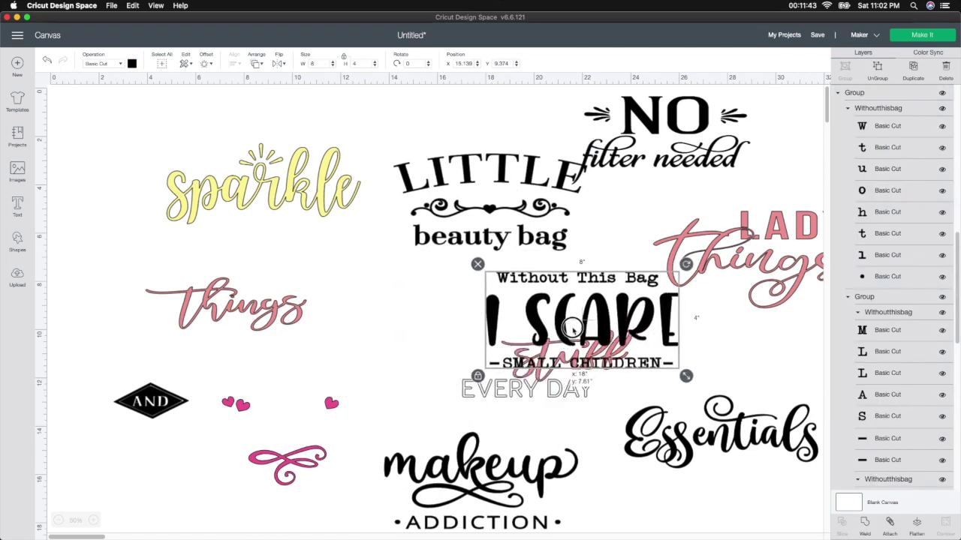
pyautogui.moveTo(506, 391); pyautogui.dragTo(412, 433)
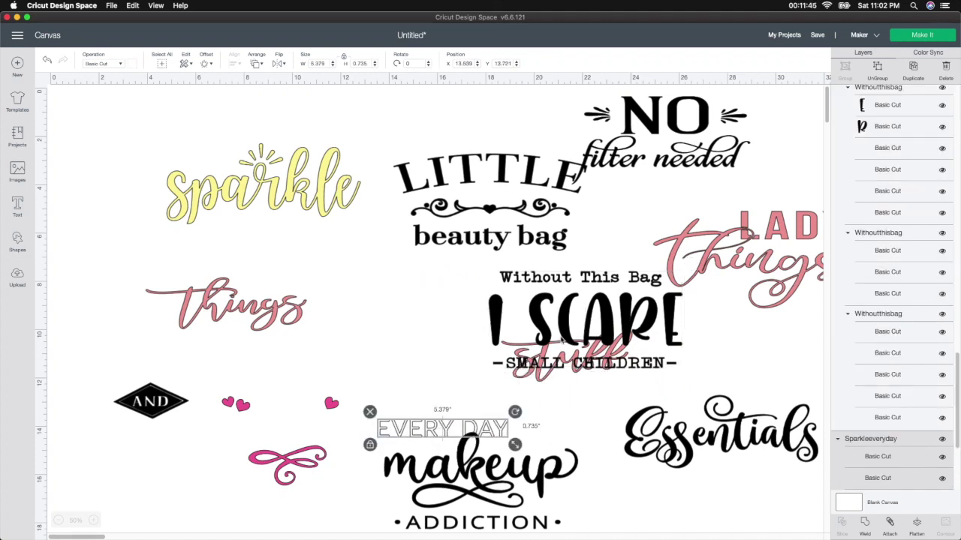
pyautogui.moveTo(583, 344); pyautogui.dragTo(488, 320)
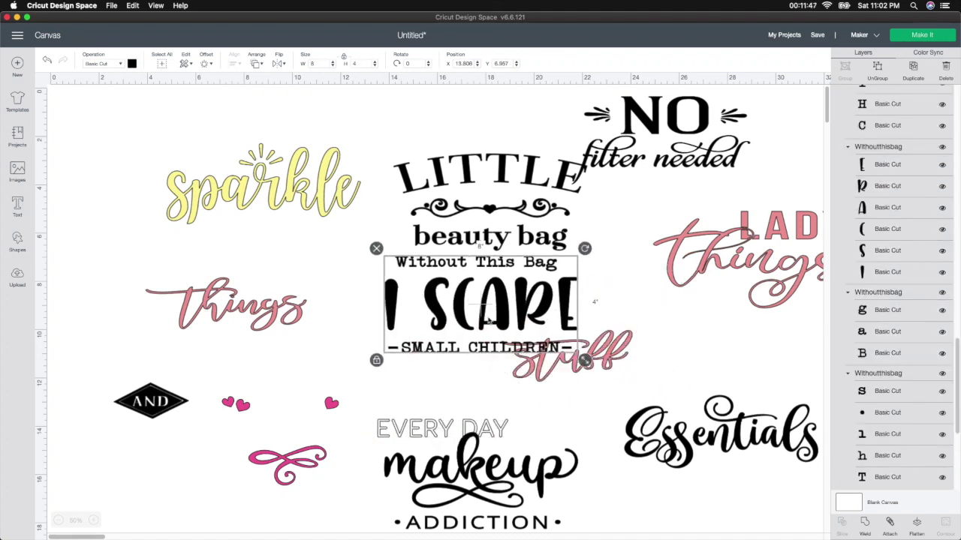
pyautogui.click(890, 523)
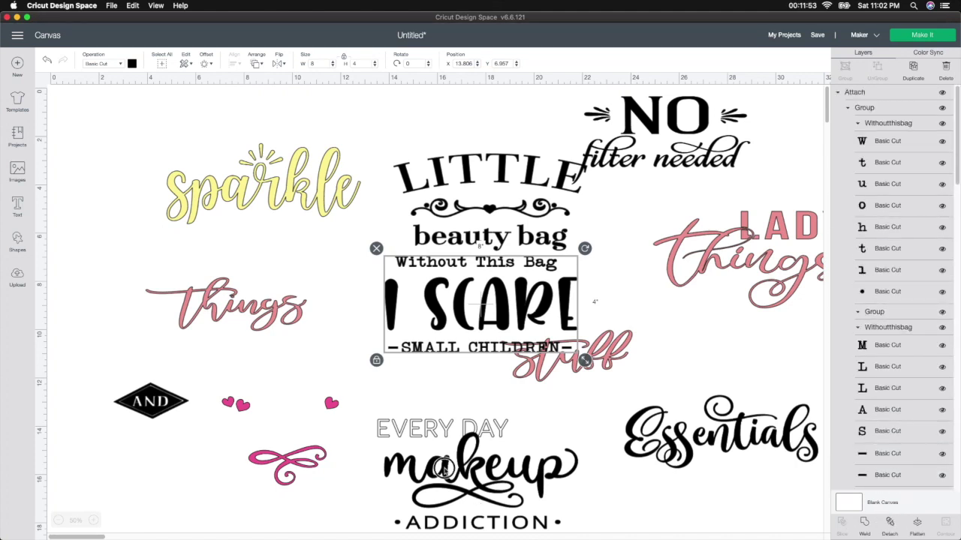
# Move EVERY DAY up clear of makeup addiction and attach its layers.
pyautogui.click(444, 469)
pyautogui.click(412, 422)
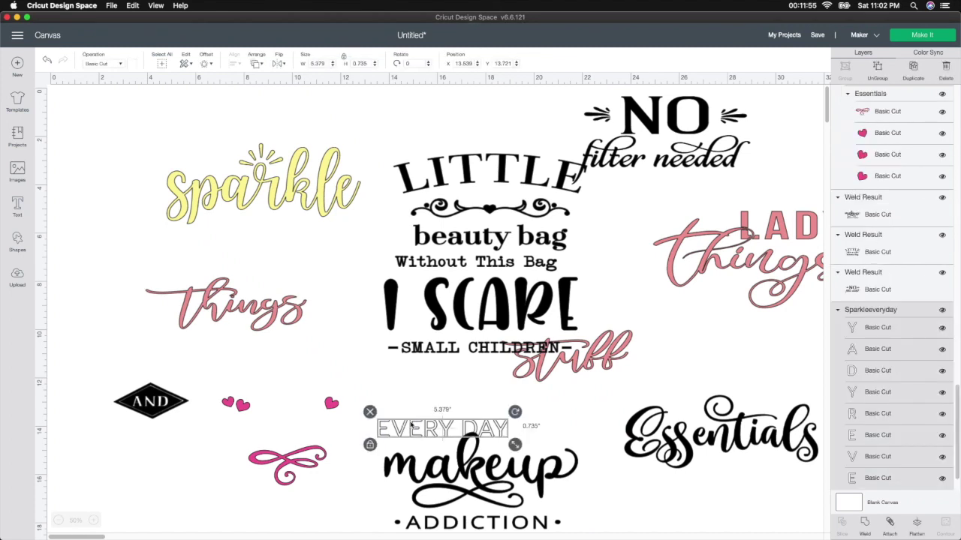
pyautogui.moveTo(411, 421); pyautogui.dragTo(421, 387)
pyautogui.click(890, 523)
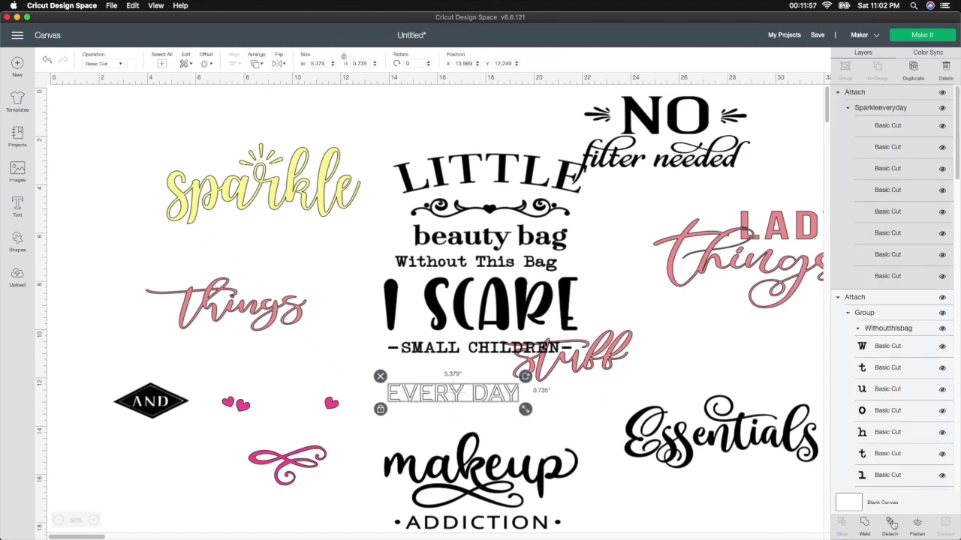
# Select Essentials, LADY things, NO filter needed, sparkle, things, the AND diamond and hearts in turn.
pyautogui.click(727, 446)
pyautogui.click(704, 314)
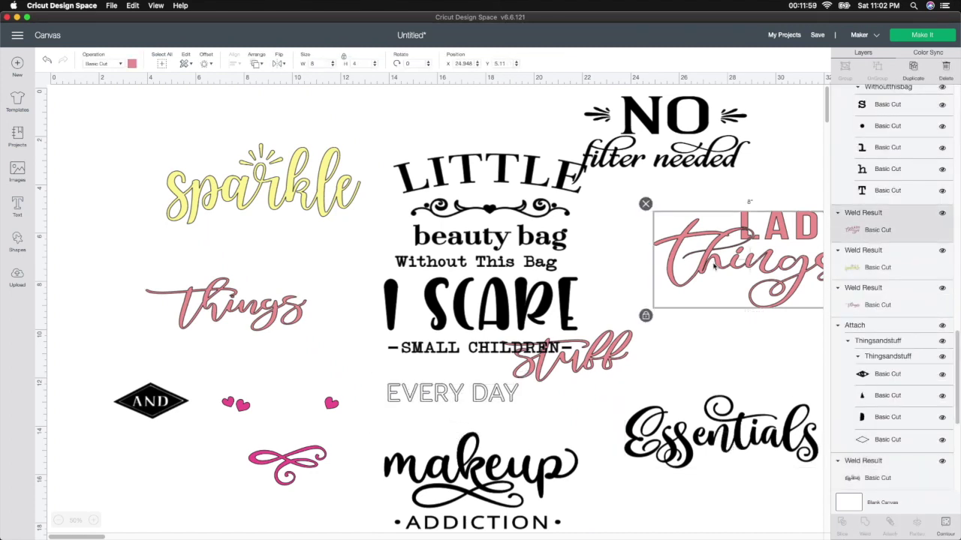
pyautogui.click(660, 137)
pyautogui.click(314, 199)
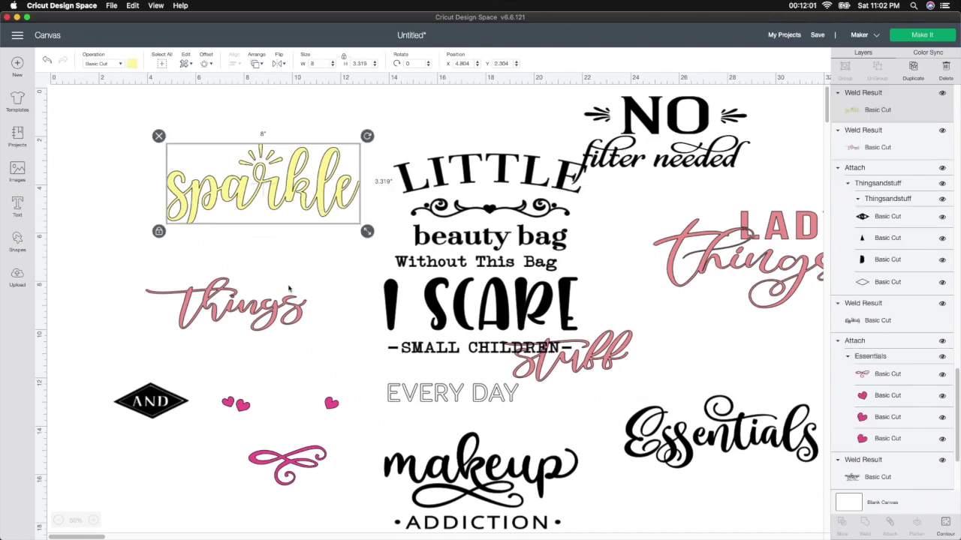
pyautogui.click(267, 319)
pyautogui.click(169, 396)
pyautogui.click(239, 406)
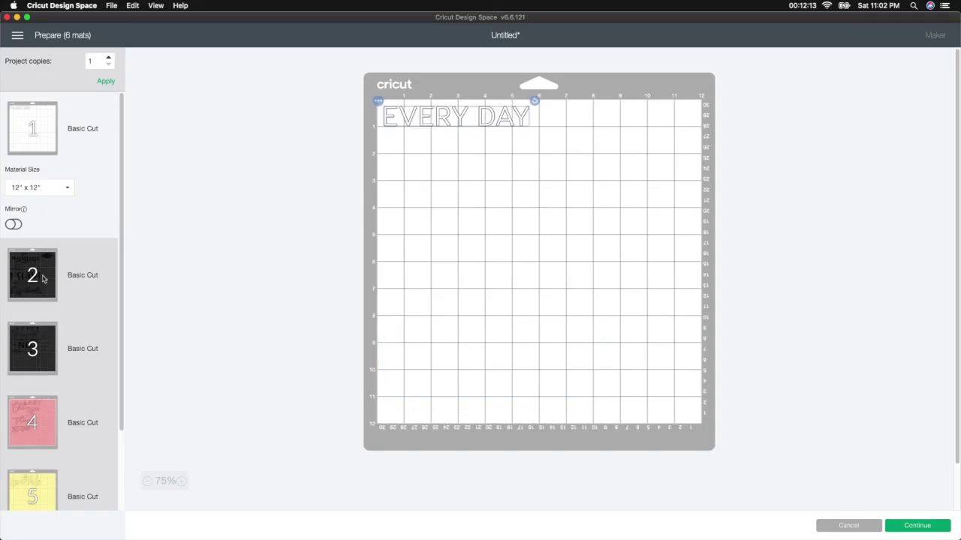
# Preview mats 2 to 6 (black, beauty bag, pink LADY things, yellow sparkle, pink hearts), then mat 1.
pyautogui.click(43, 278)
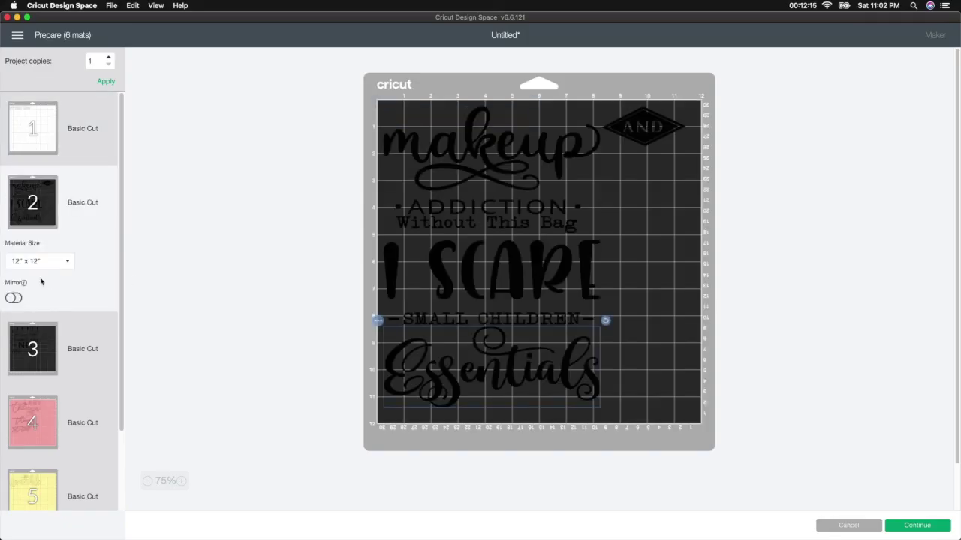
pyautogui.click(33, 343)
pyautogui.click(27, 420)
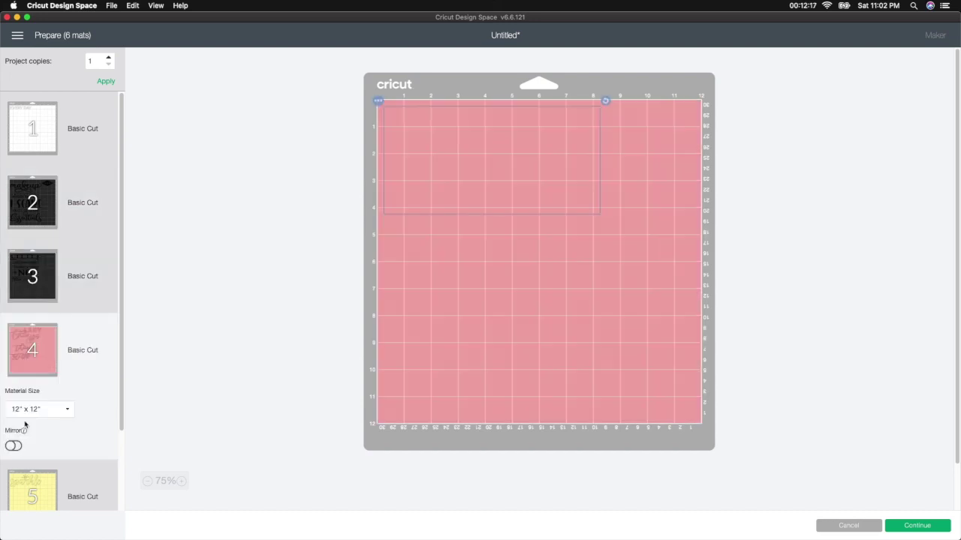
pyautogui.scroll(-3, 28, 419)
pyautogui.click(30, 410)
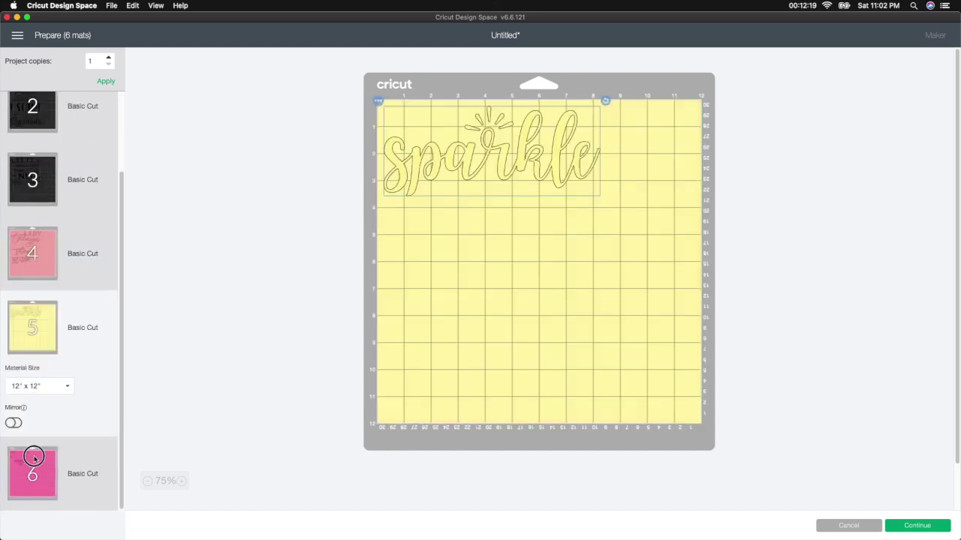
pyautogui.click(33, 458)
pyautogui.scroll(5, 36, 400)
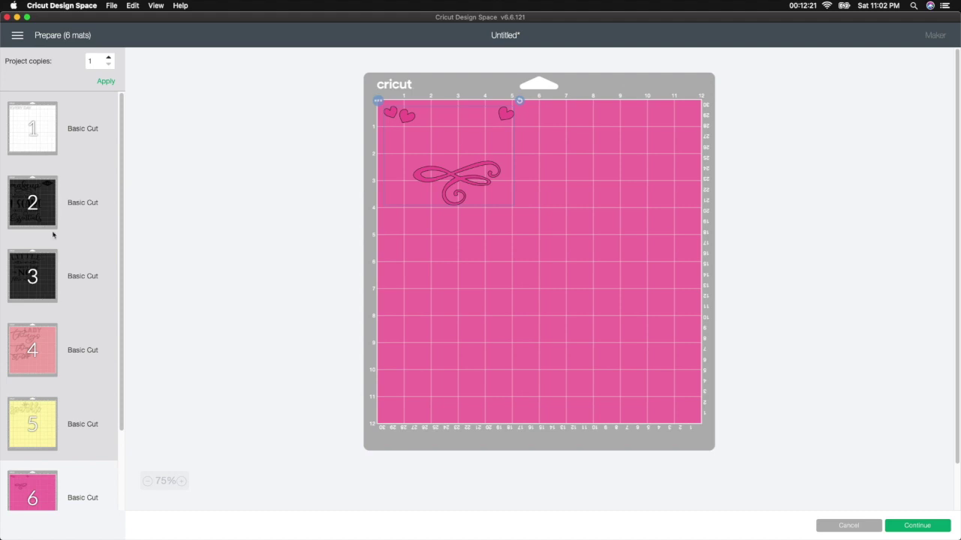
pyautogui.click(38, 136)
# Recheck the black and beauty bag mats, keeping mat 3 at 12" x 12", then LADY things and EVERY DAY.
pyautogui.click(39, 266)
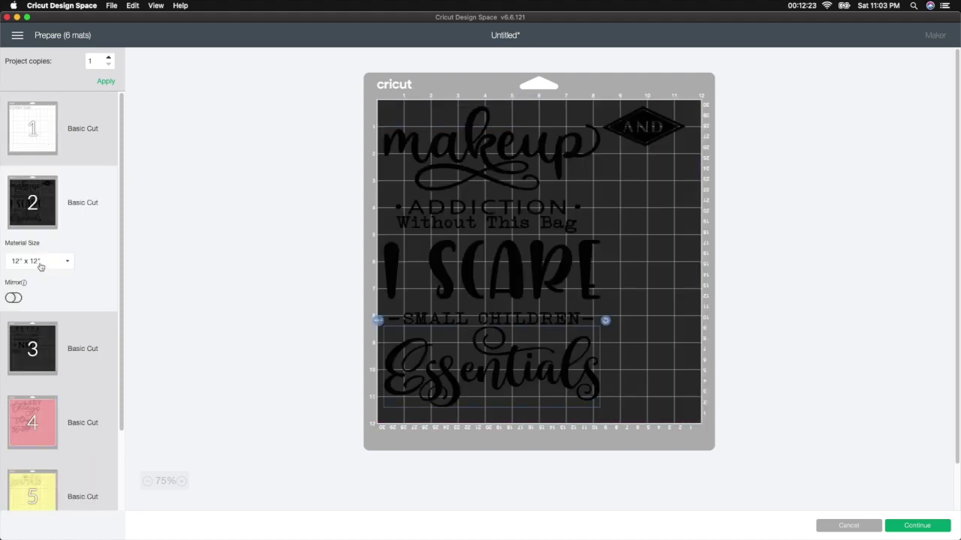
pyautogui.click(23, 342)
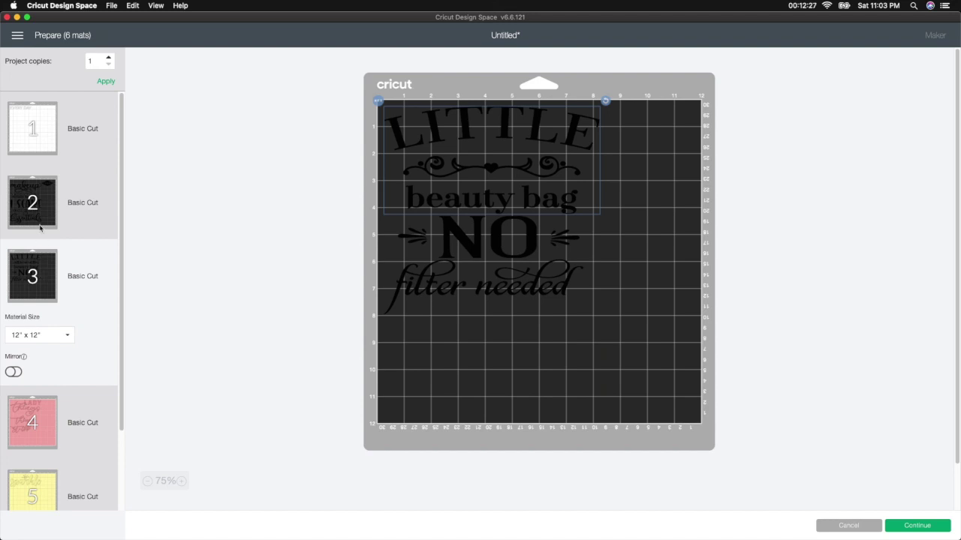
pyautogui.click(33, 335)
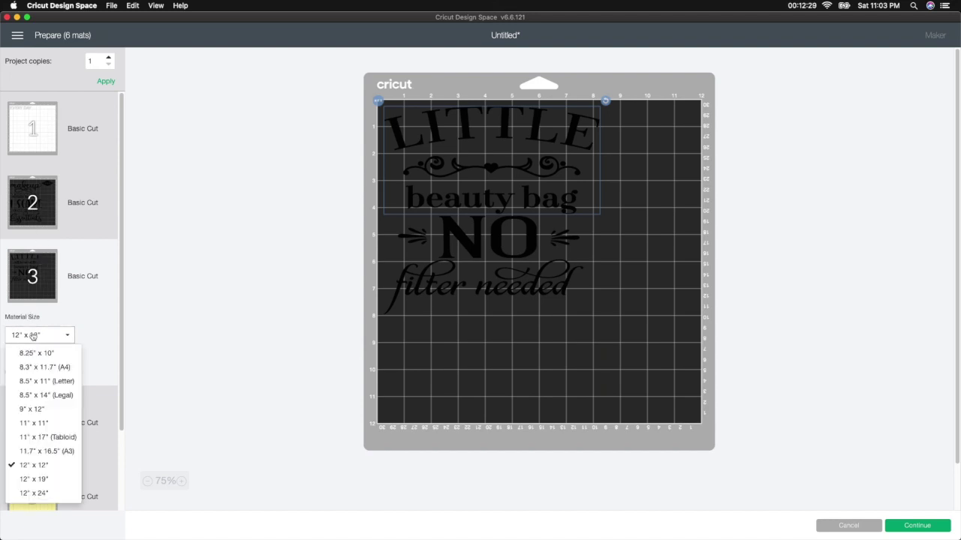
pyautogui.click(33, 336)
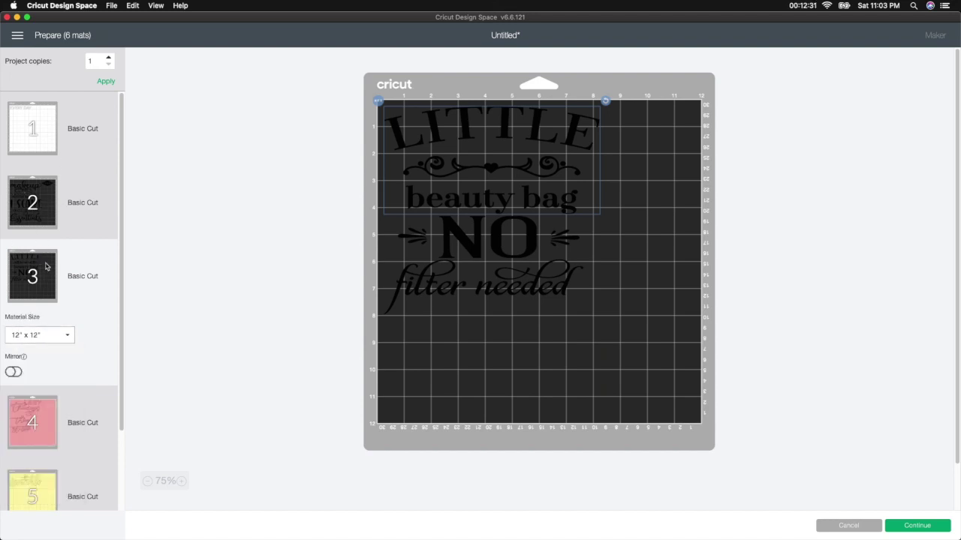
pyautogui.scroll(-3, 48, 305)
pyautogui.click(41, 319)
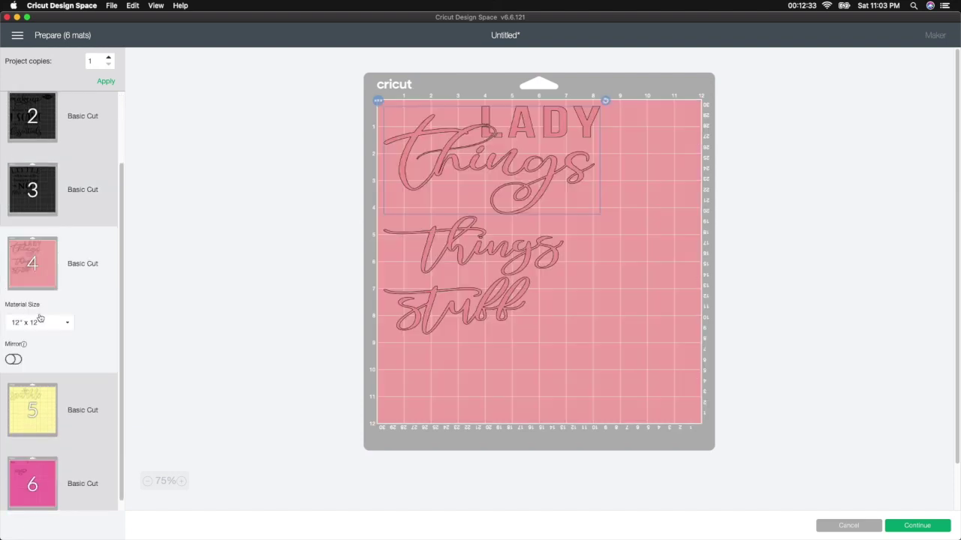
pyautogui.scroll(3, 37, 333)
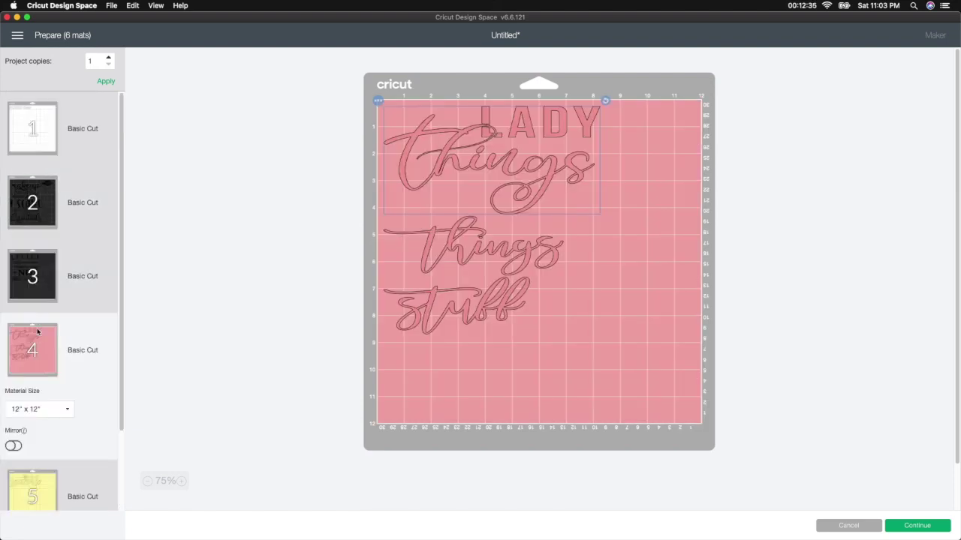
pyautogui.click(23, 113)
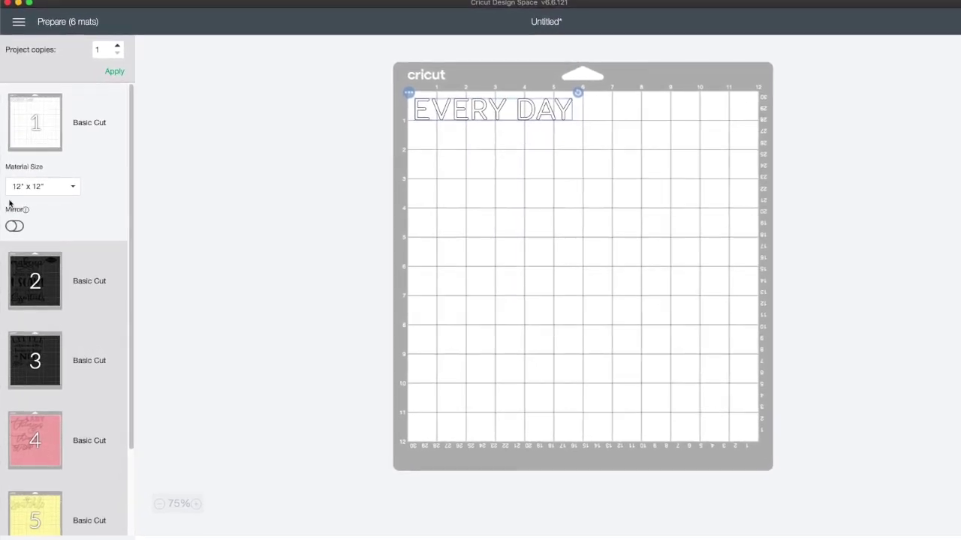
# Mirror the EVERY DAY and black makeup mats, moving Essentials down and nudging SCARE SMALL CHILDREN lower.
pyautogui.click(20, 237)
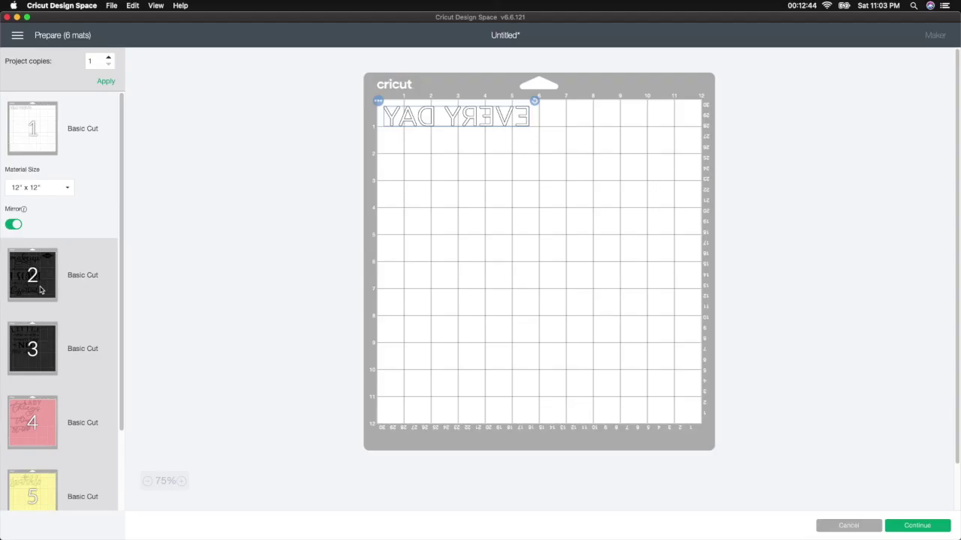
pyautogui.click(64, 347)
pyautogui.click(27, 415)
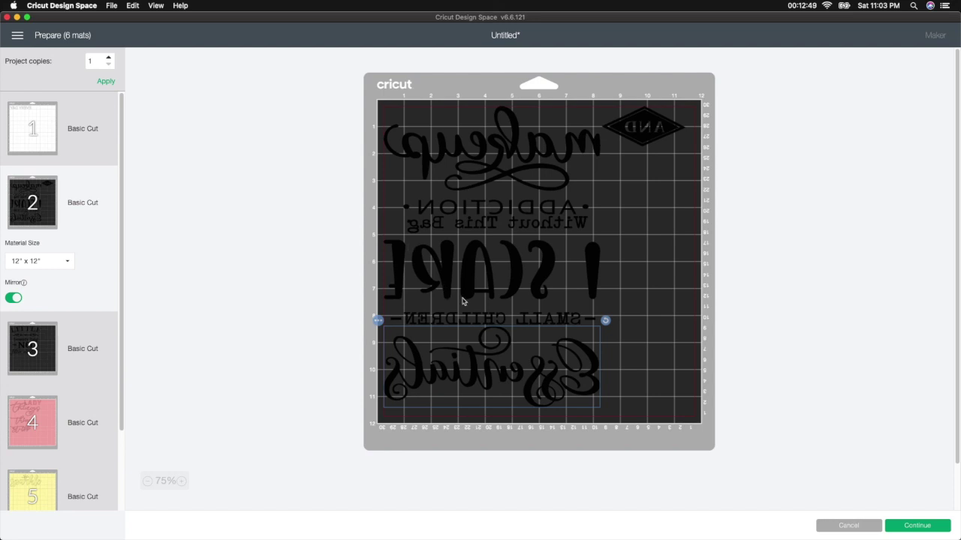
pyautogui.moveTo(477, 347); pyautogui.dragTo(476, 382)
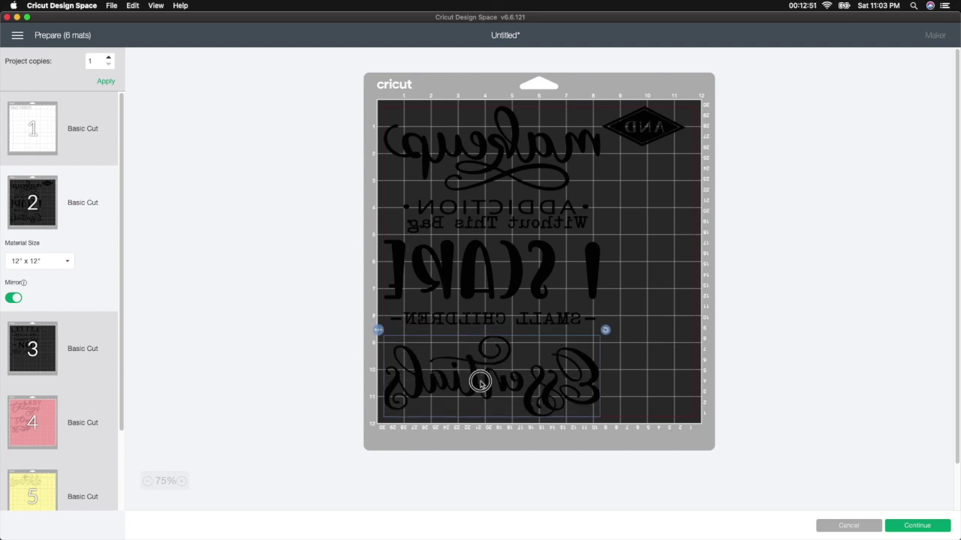
pyautogui.moveTo(475, 322); pyautogui.dragTo(473, 328)
pyautogui.click(497, 214)
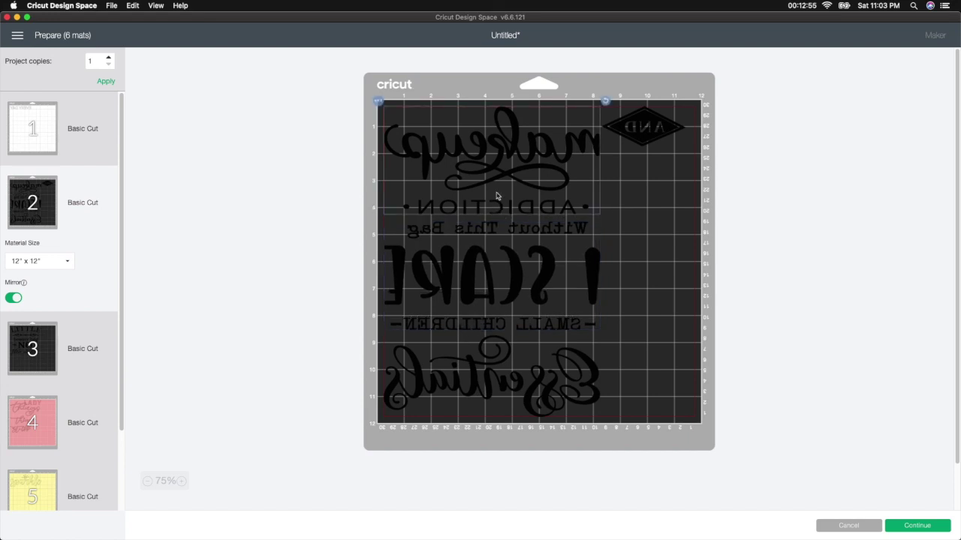
pyautogui.click(643, 120)
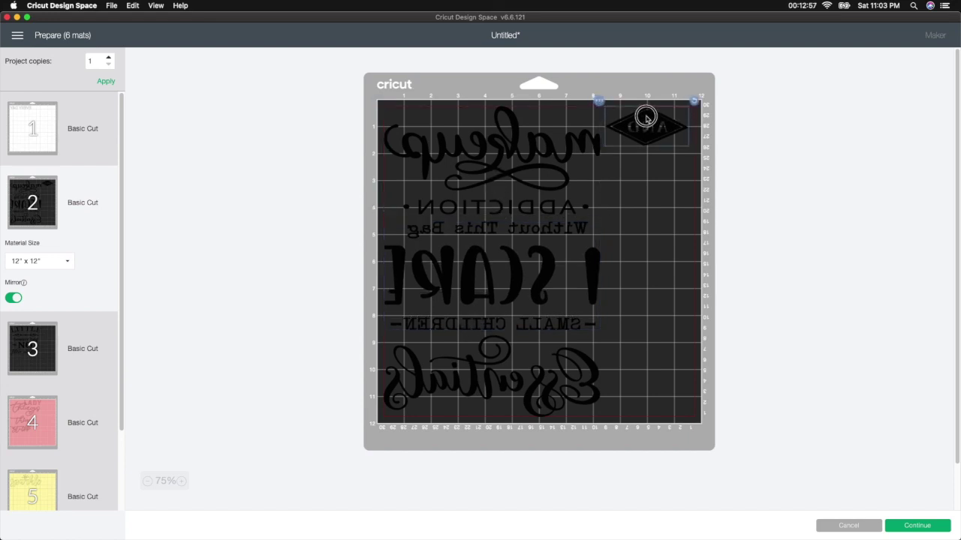
# Mirror the LITTLE beauty bag mat and nudge its NO filter needed group slightly lower.
pyautogui.click(23, 351)
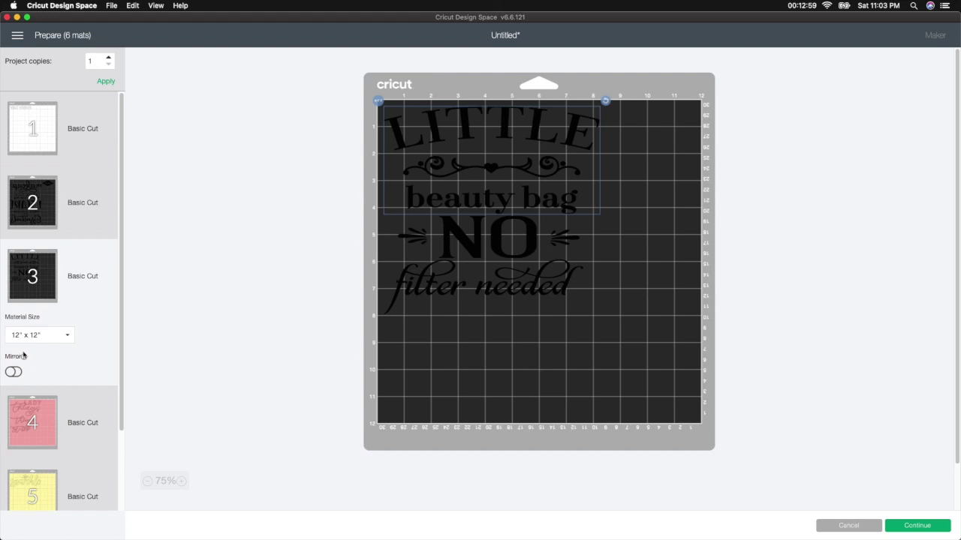
pyautogui.click(13, 372)
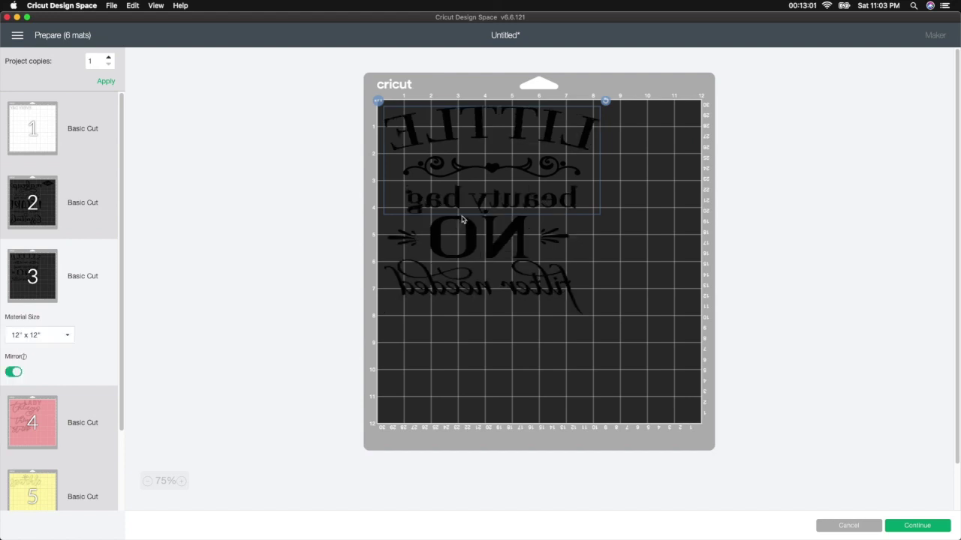
pyautogui.click(479, 257)
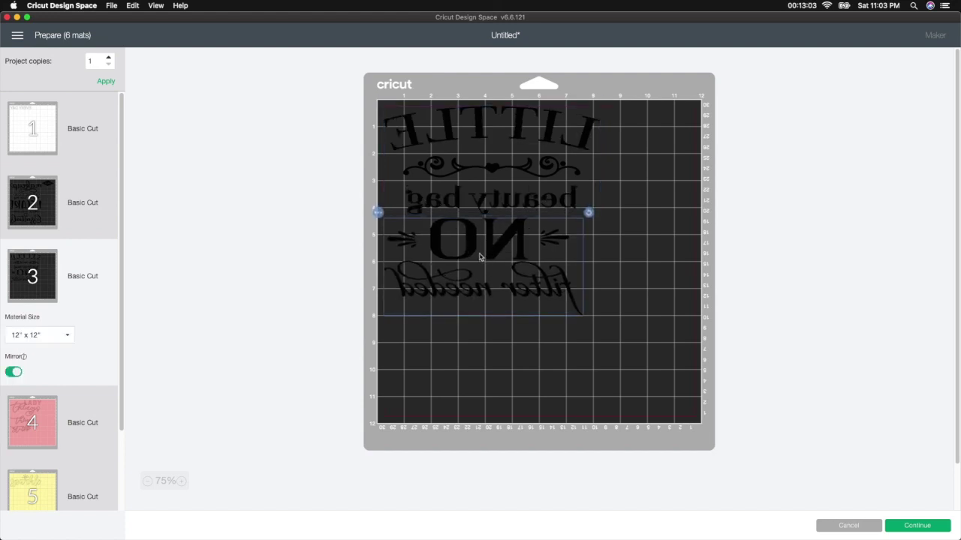
pyautogui.moveTo(479, 256); pyautogui.dragTo(479, 258)
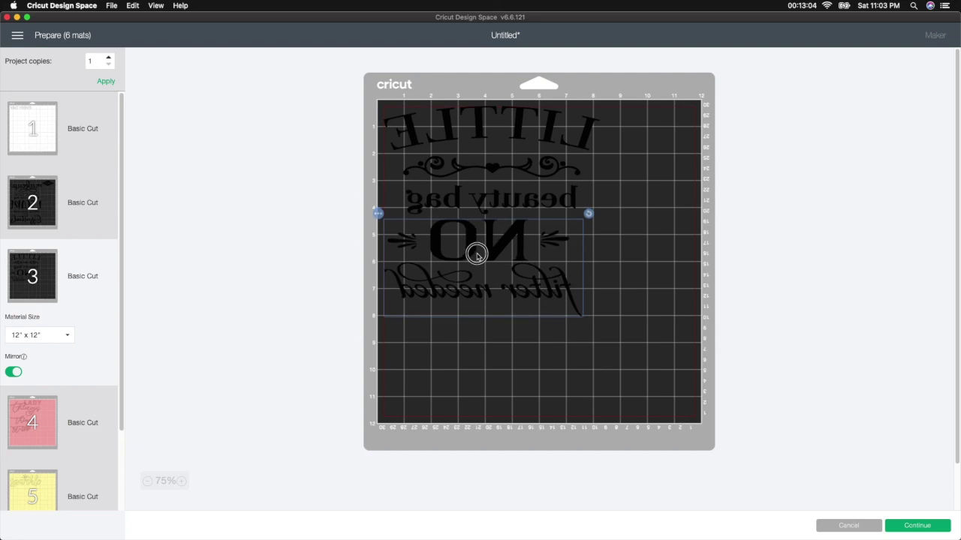
# Mirror the pink LADY things mat and nudge the stuff and second things text into place.
pyautogui.click(44, 422)
pyautogui.scroll(-3, 45, 337)
pyautogui.click(14, 359)
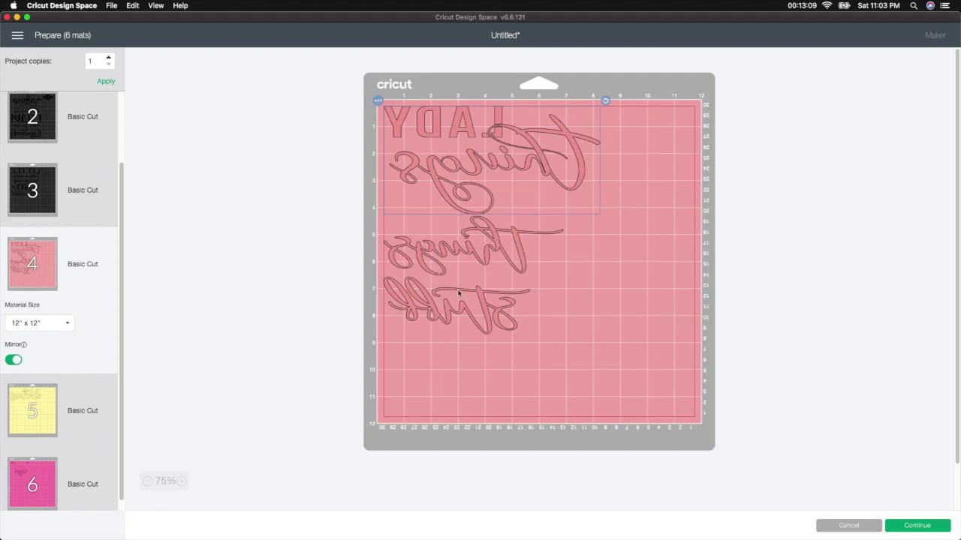
pyautogui.moveTo(448, 312); pyautogui.dragTo(428, 317)
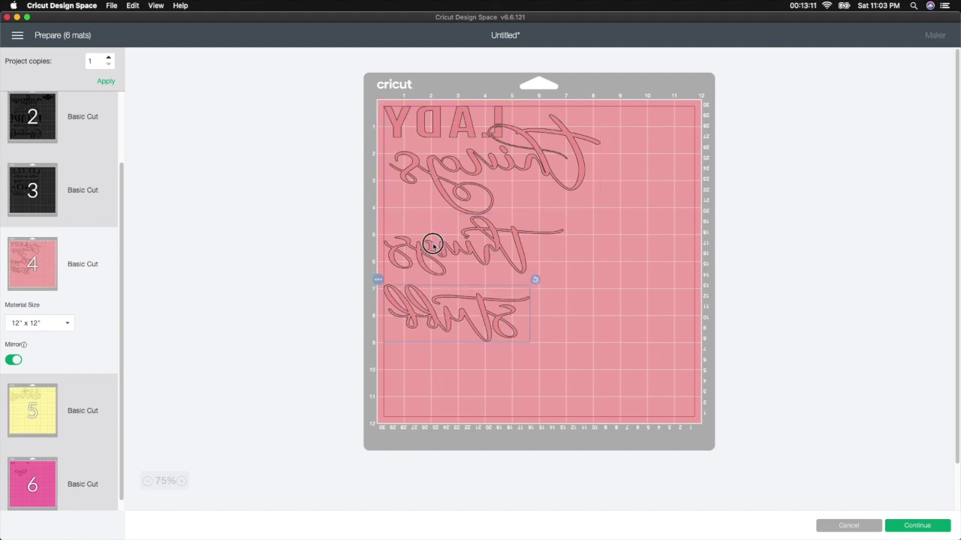
pyautogui.moveTo(433, 244); pyautogui.dragTo(428, 249)
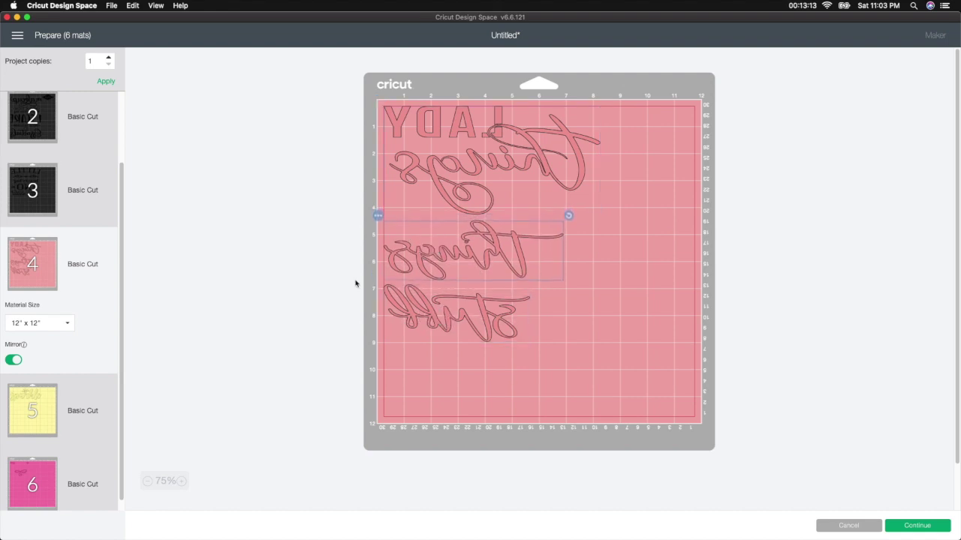
# Mirror the yellow sparkle and pink hearts and swirl mats, then recheck the mirrored EVERY DAY mat.
pyautogui.click(41, 424)
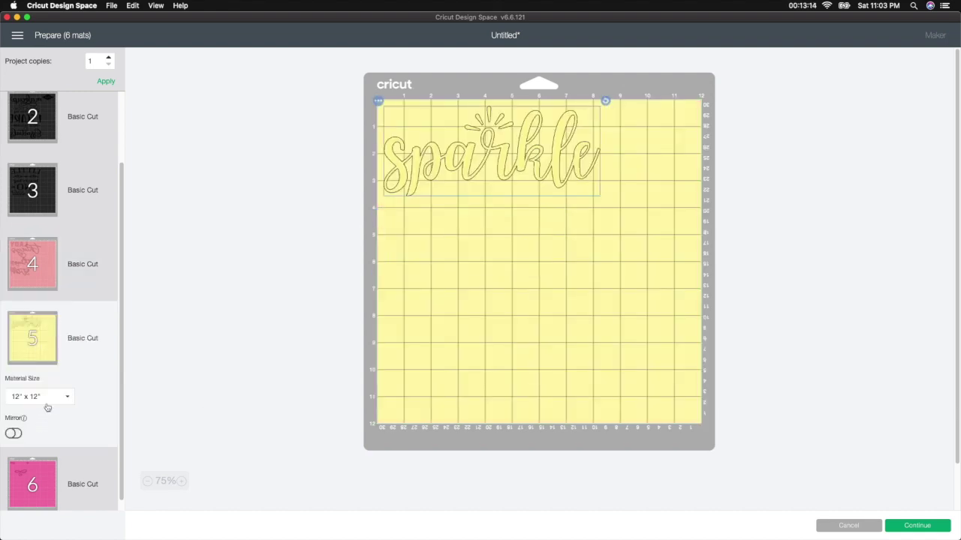
pyautogui.click(13, 433)
pyautogui.click(44, 490)
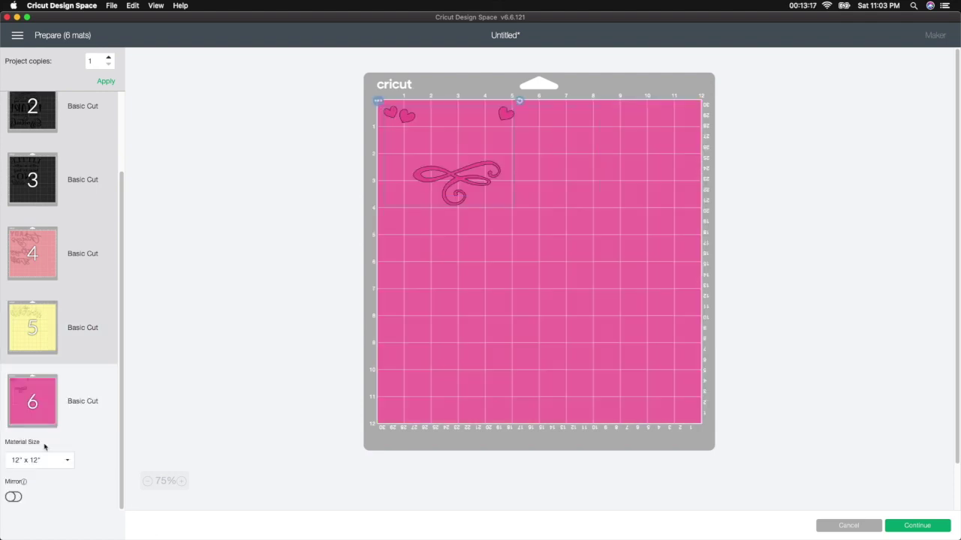
pyautogui.click(12, 494)
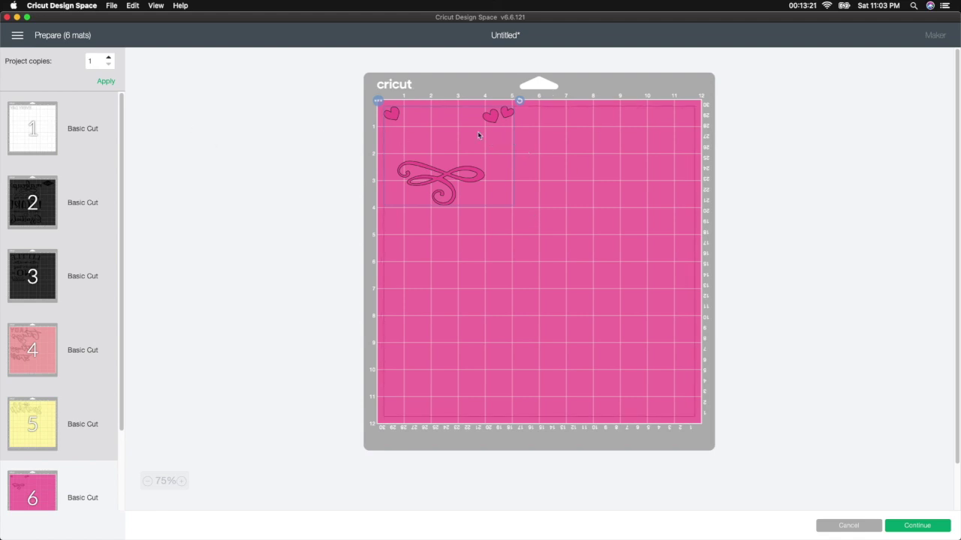
pyautogui.click(22, 146)
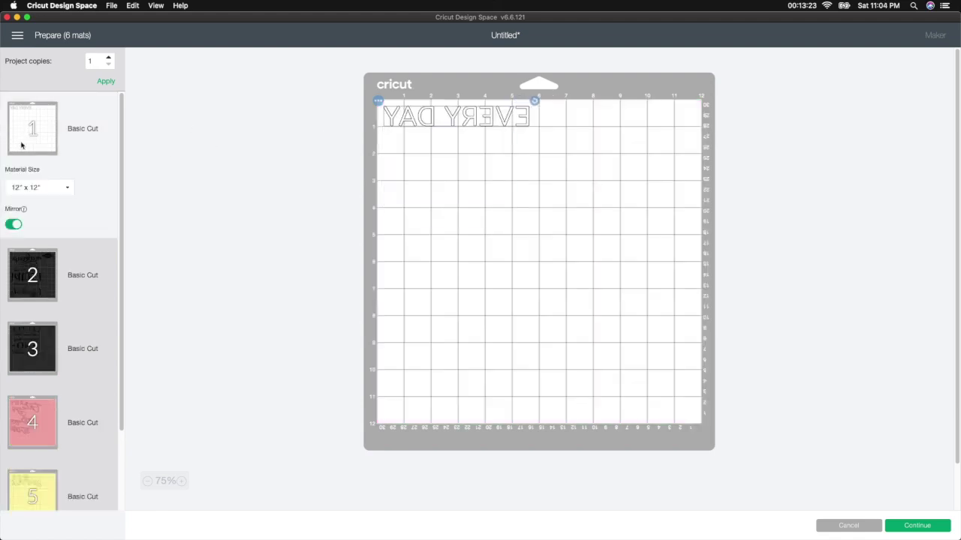
# Continue to the Make screen and choose Heat Transfer (non-Cricut) as the base material.
pyautogui.click(919, 526)
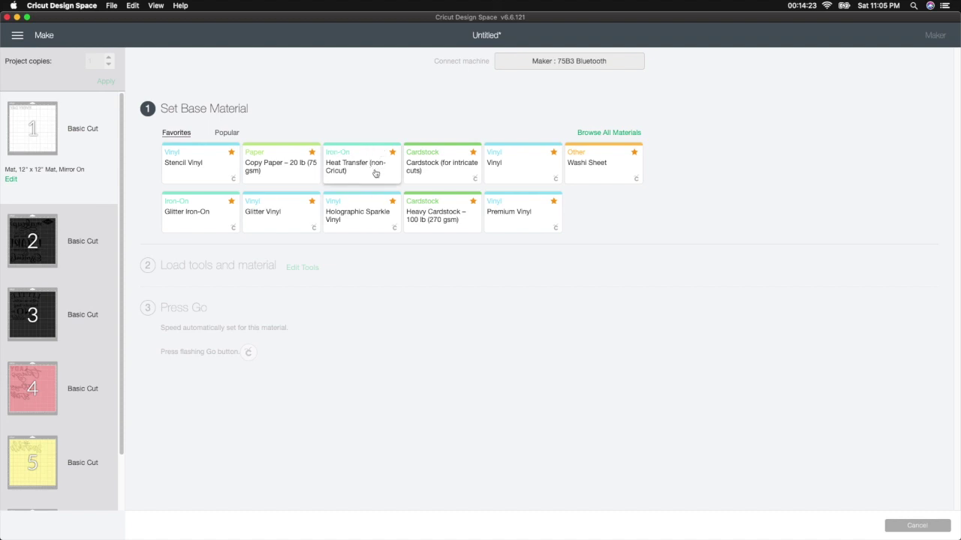
pyautogui.click(375, 174)
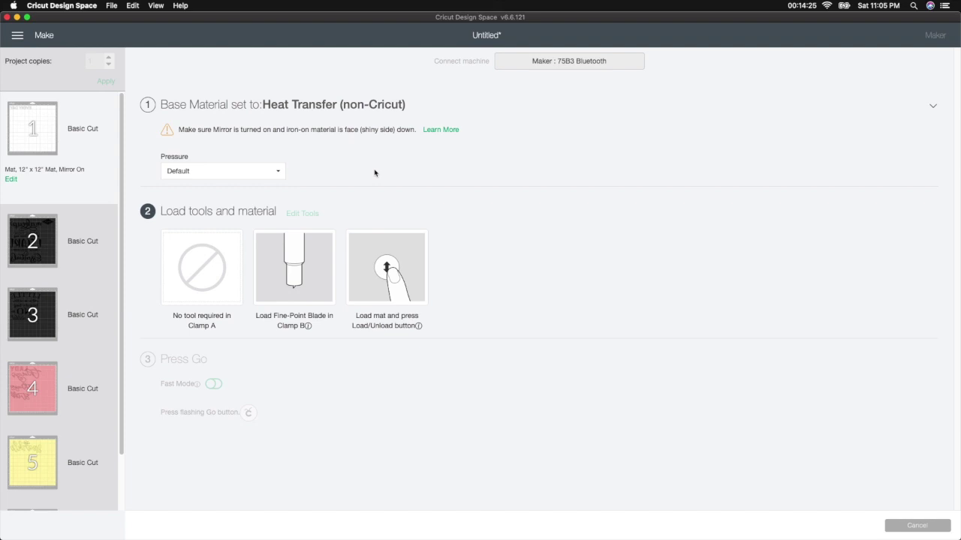